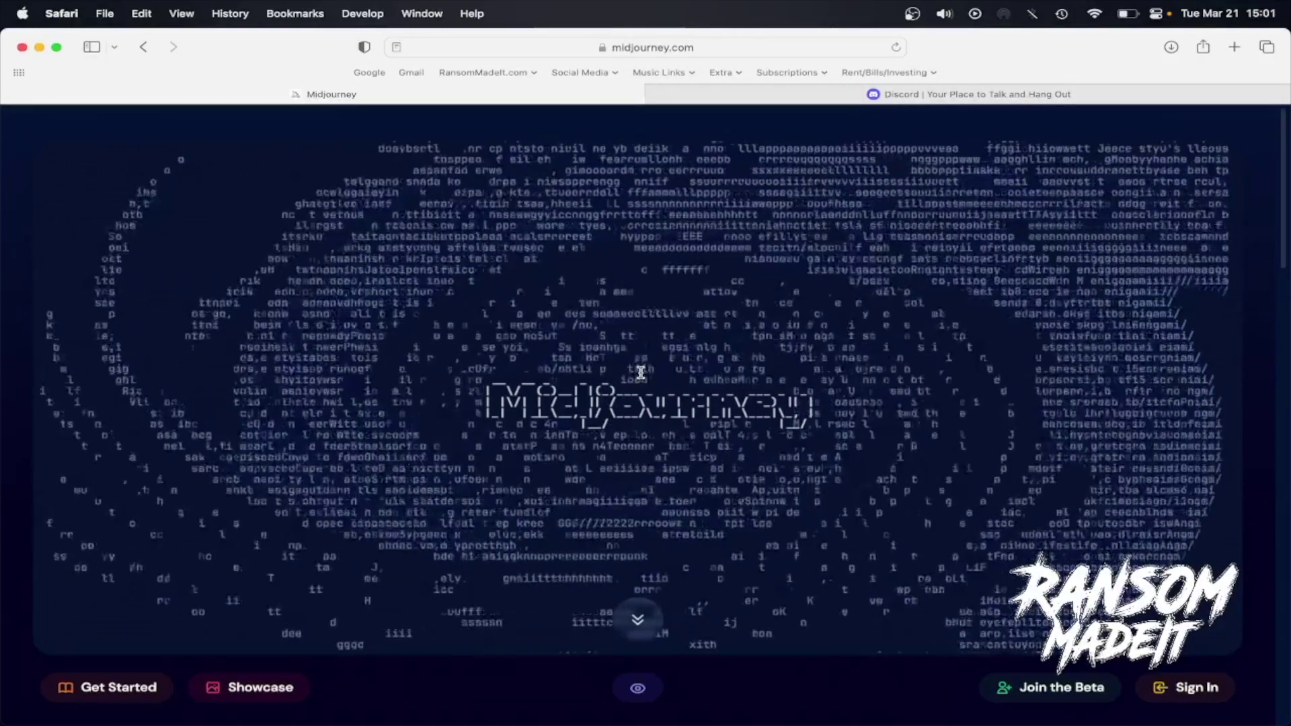
# - Switch back and forth between the Discord homepage and the Midjourney landing page
pyautogui.click(806, 95)
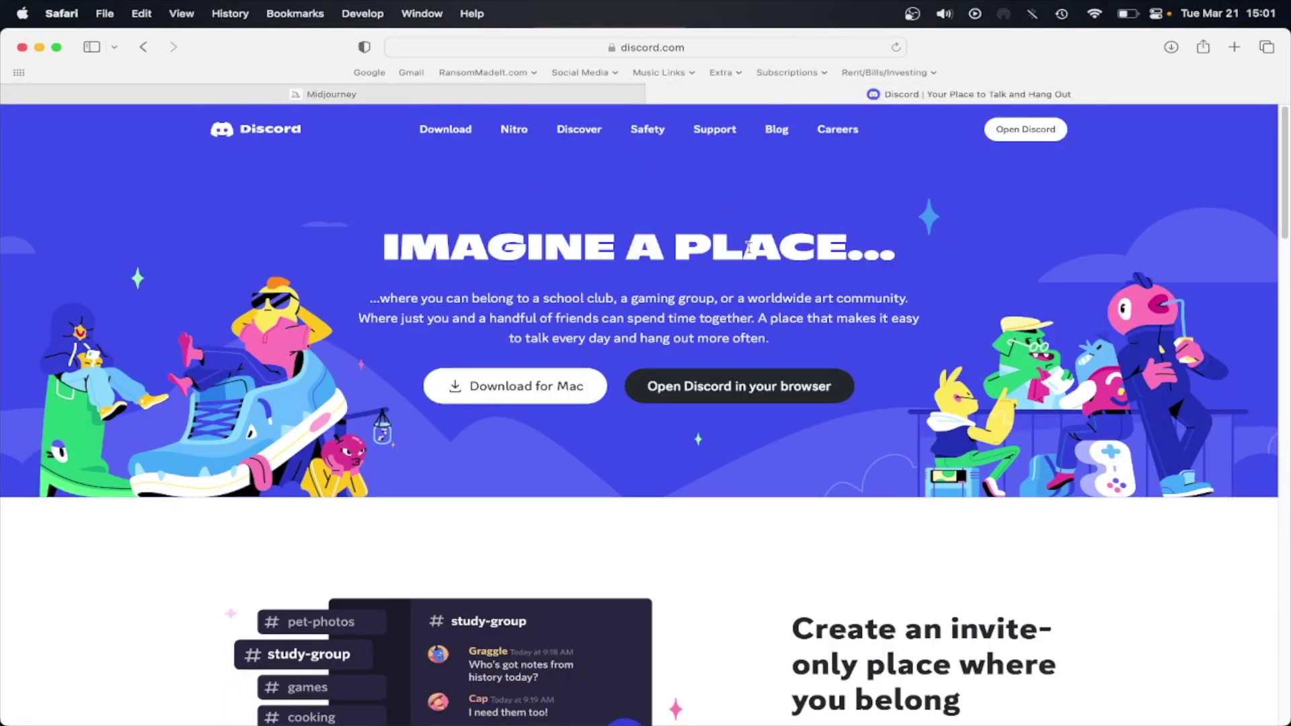
pyautogui.click(471, 94)
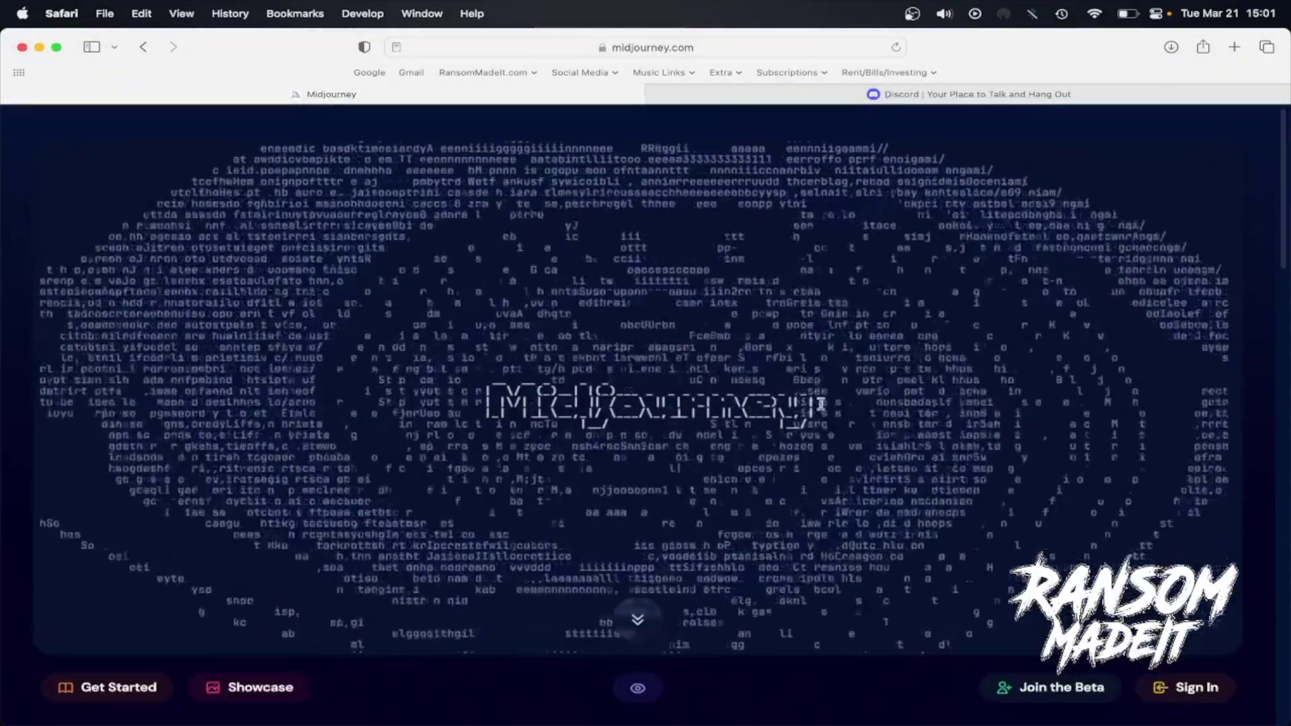
pyautogui.scroll(-1, 822, 432)
pyautogui.scroll(1, 813, 423)
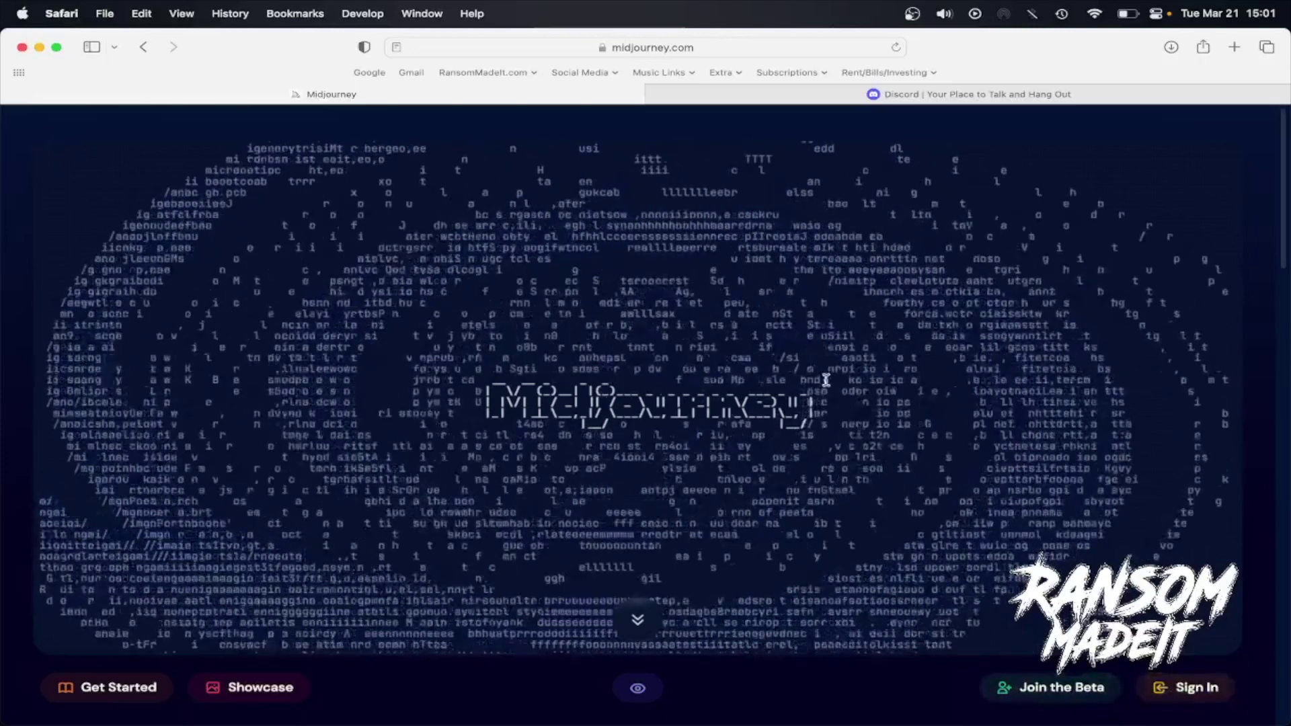
pyautogui.click(788, 96)
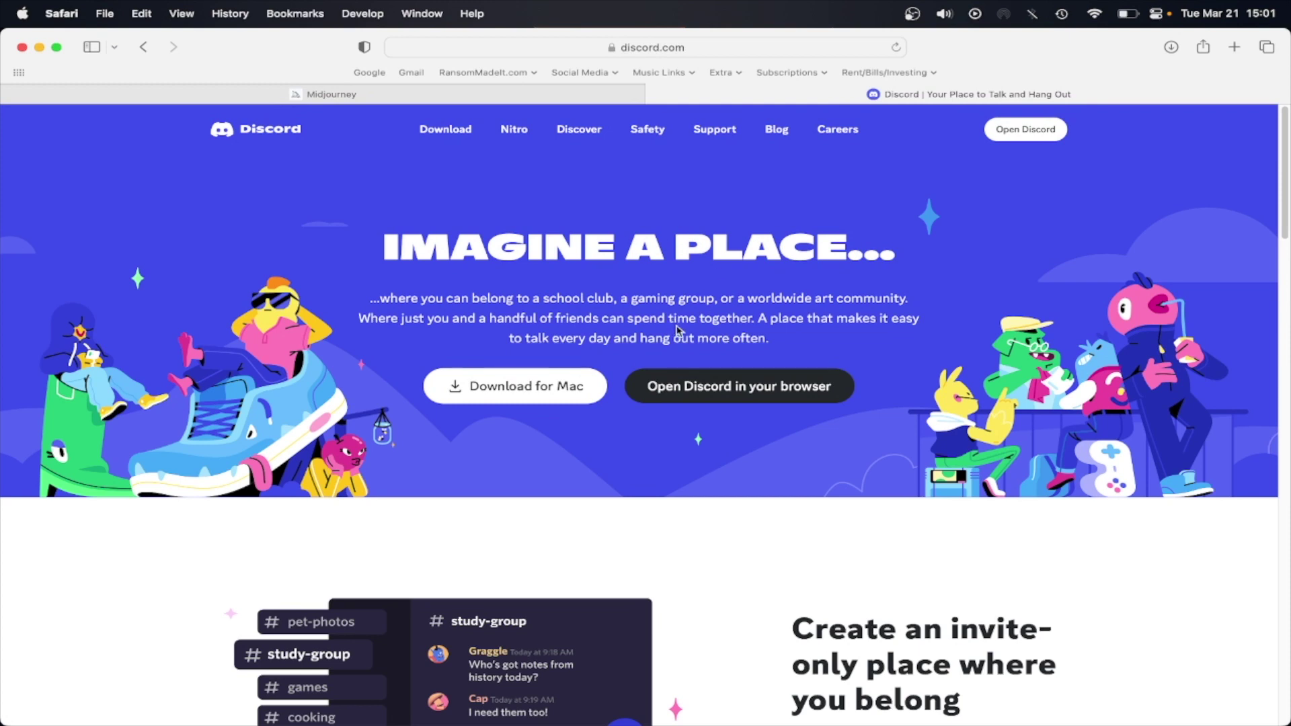
pyautogui.hotkey('ctrl', 'shift', 'Tab')
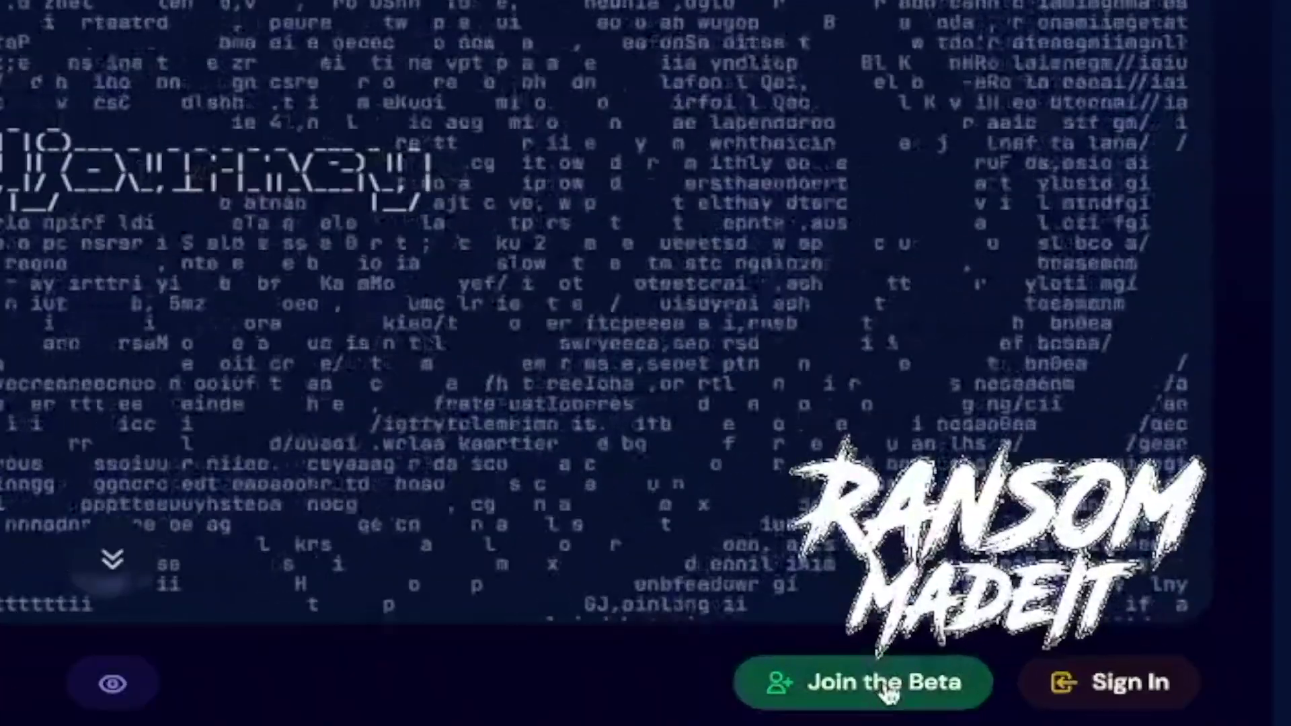
# - Join the Midjourney beta, accept the server invite, and open the Midjourney server
pyautogui.click(797, 670)
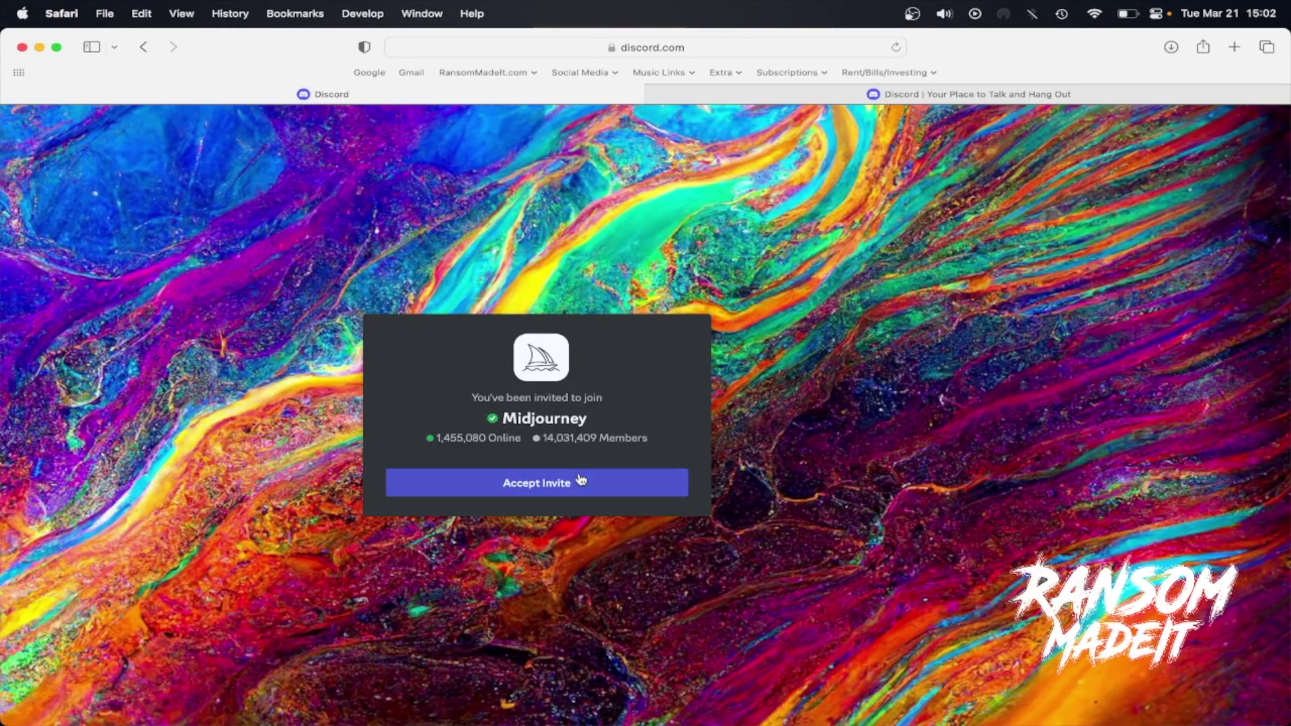
pyautogui.click(781, 96)
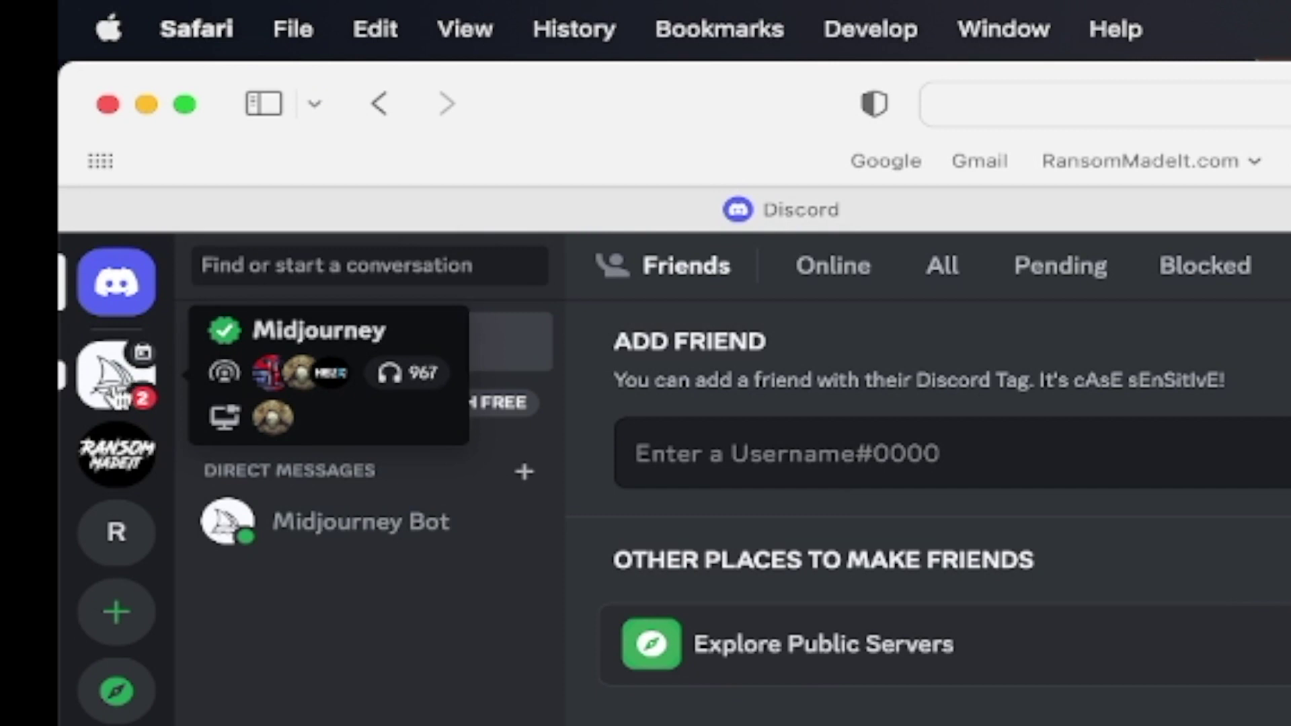
pyautogui.click(113, 388)
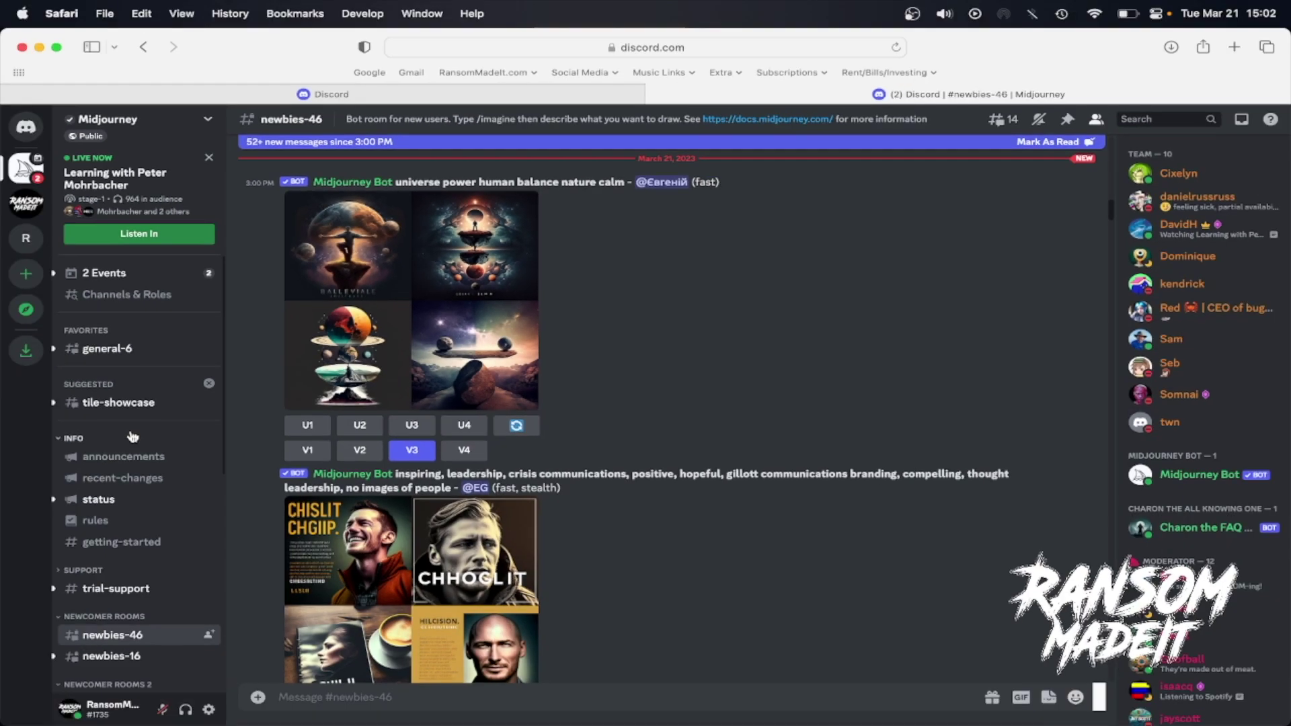
# - Open the newbies-16 channel, then move on to newbies-76
pyautogui.scroll(-1, 144, 458)
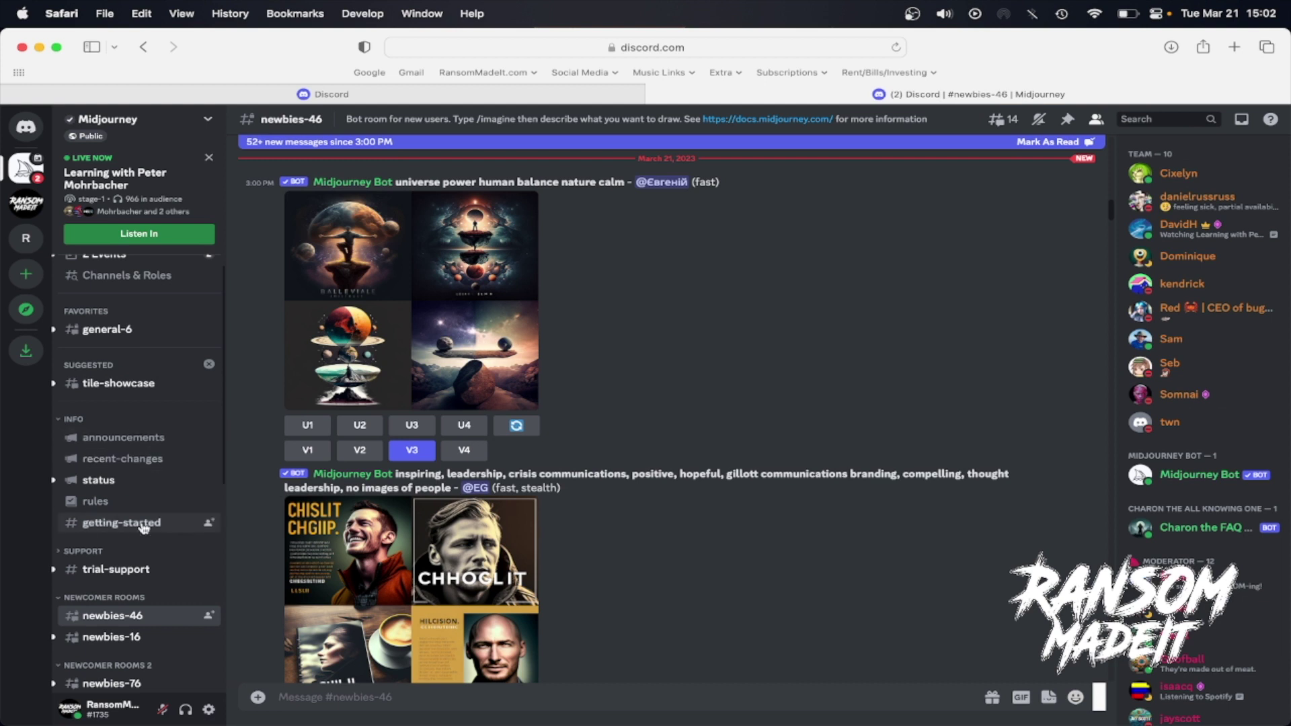
pyautogui.scroll(-5, 136, 531)
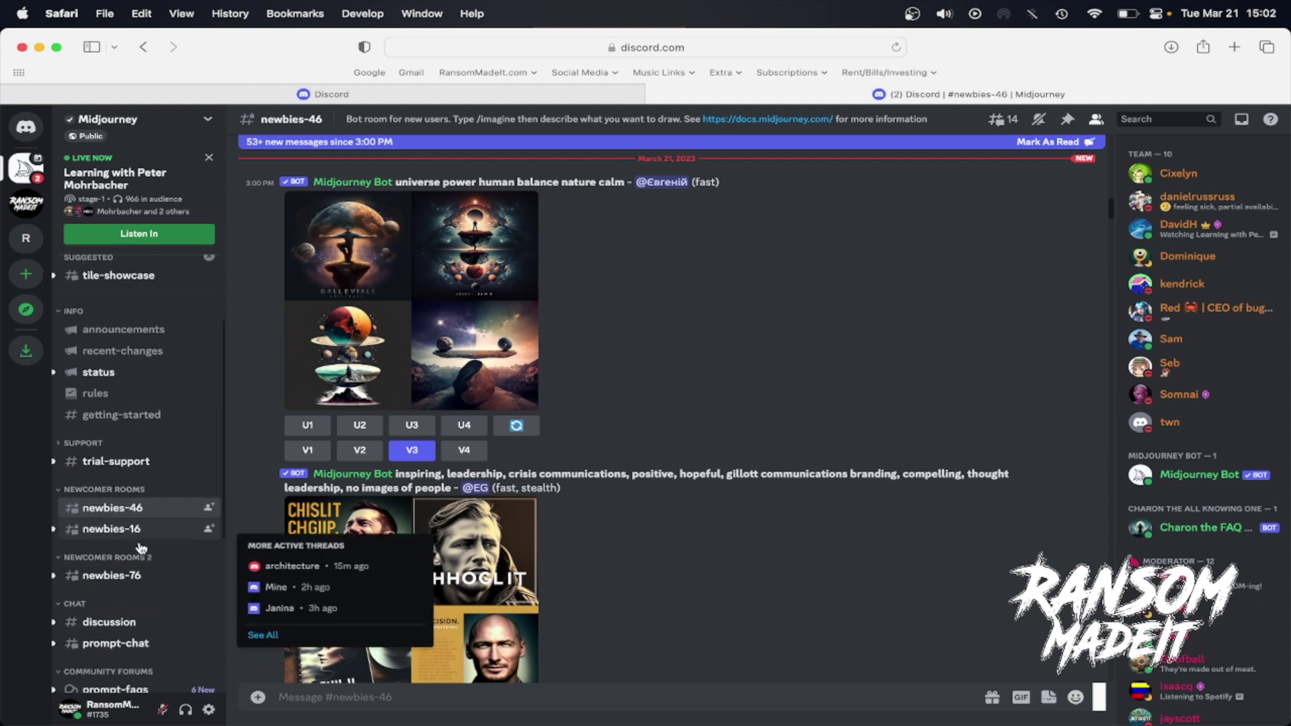
pyautogui.moveTo(108, 511)
pyautogui.click(120, 530)
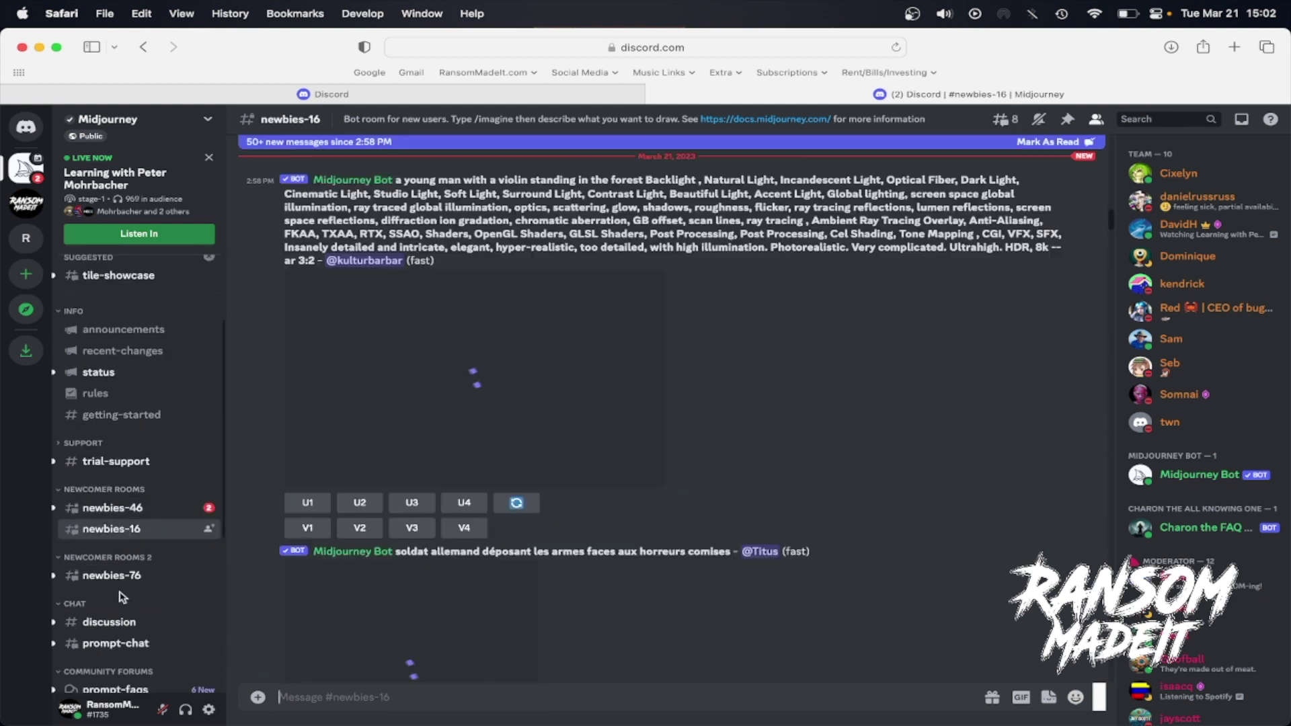
pyautogui.click(120, 577)
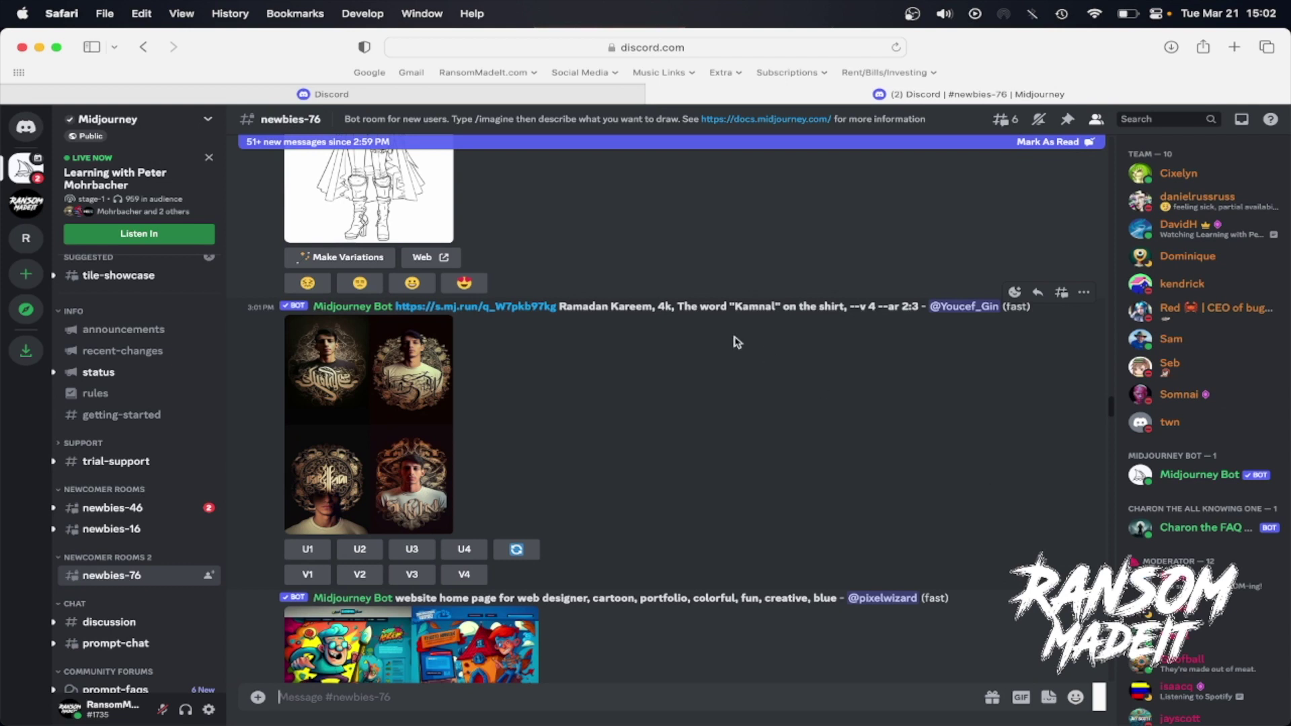
# - Select and clear part of a posted prompt's text, then scroll to the newest messages
pyautogui.moveTo(561, 301); pyautogui.dragTo(807, 304)
pyautogui.click(815, 302)
pyautogui.scroll(-15, 1112, 406)
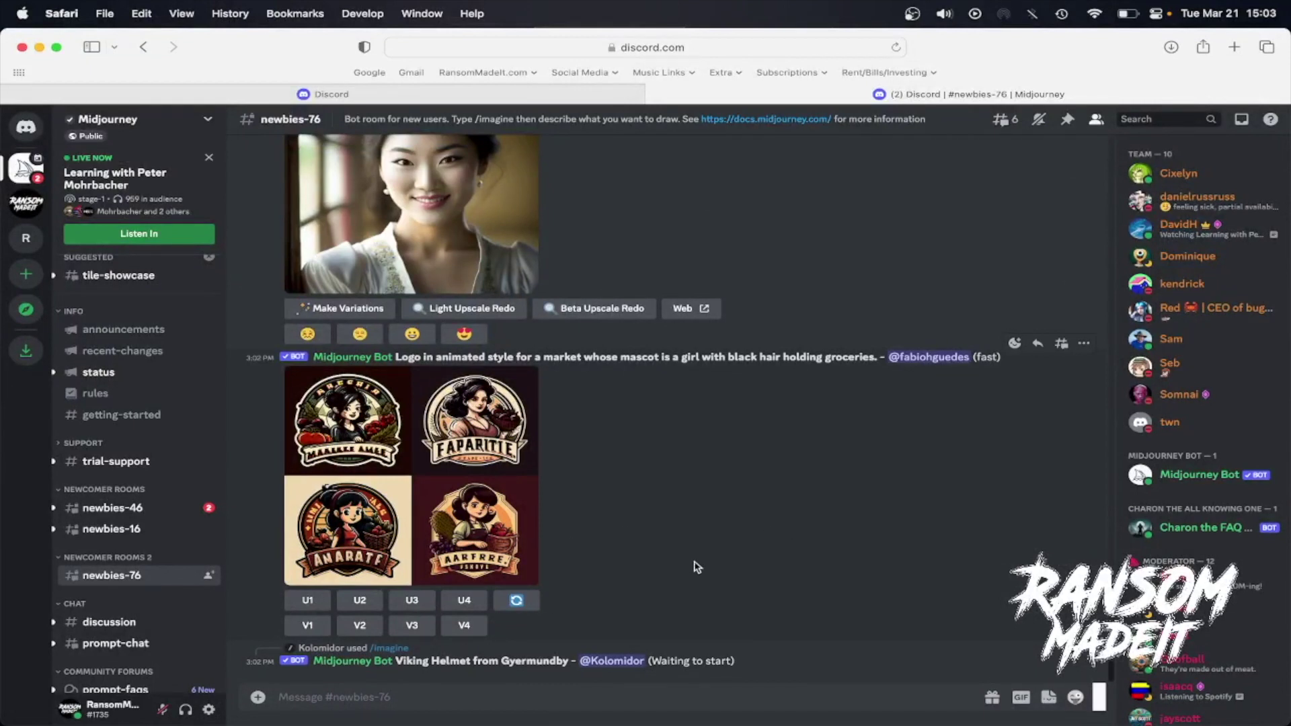
pyautogui.scroll(3, 696, 567)
pyautogui.scroll(-3, 673, 558)
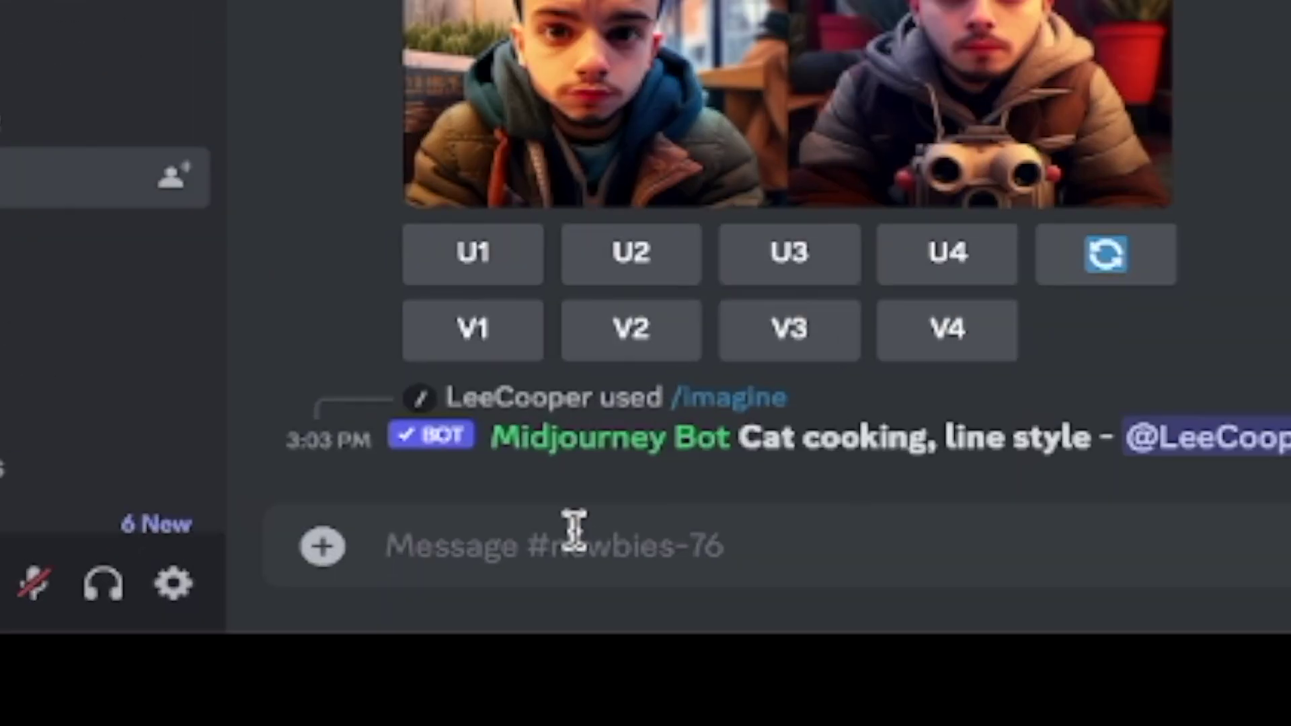
# - Send the /imagine prompt 'a colorful painting of a landscape' to the Midjourney Bot
pyautogui.click(590, 543)
pyautogui.write('/')
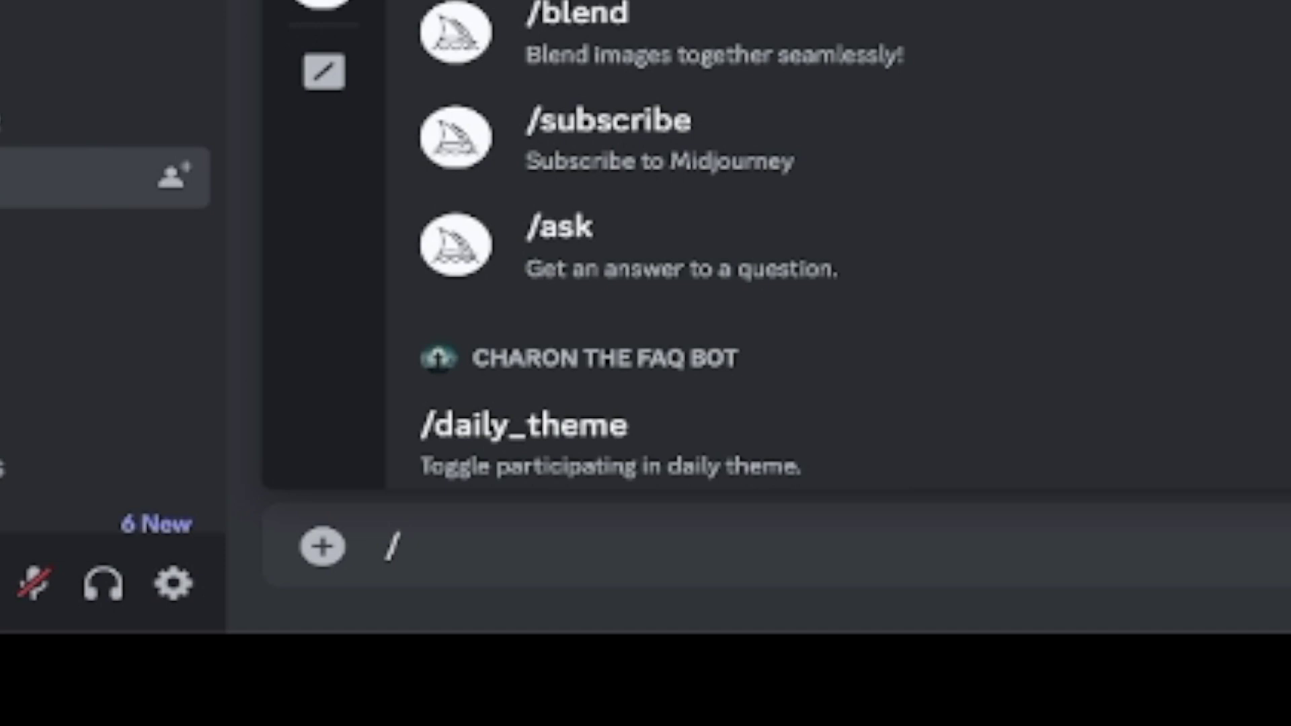
pyautogui.write('imagine')
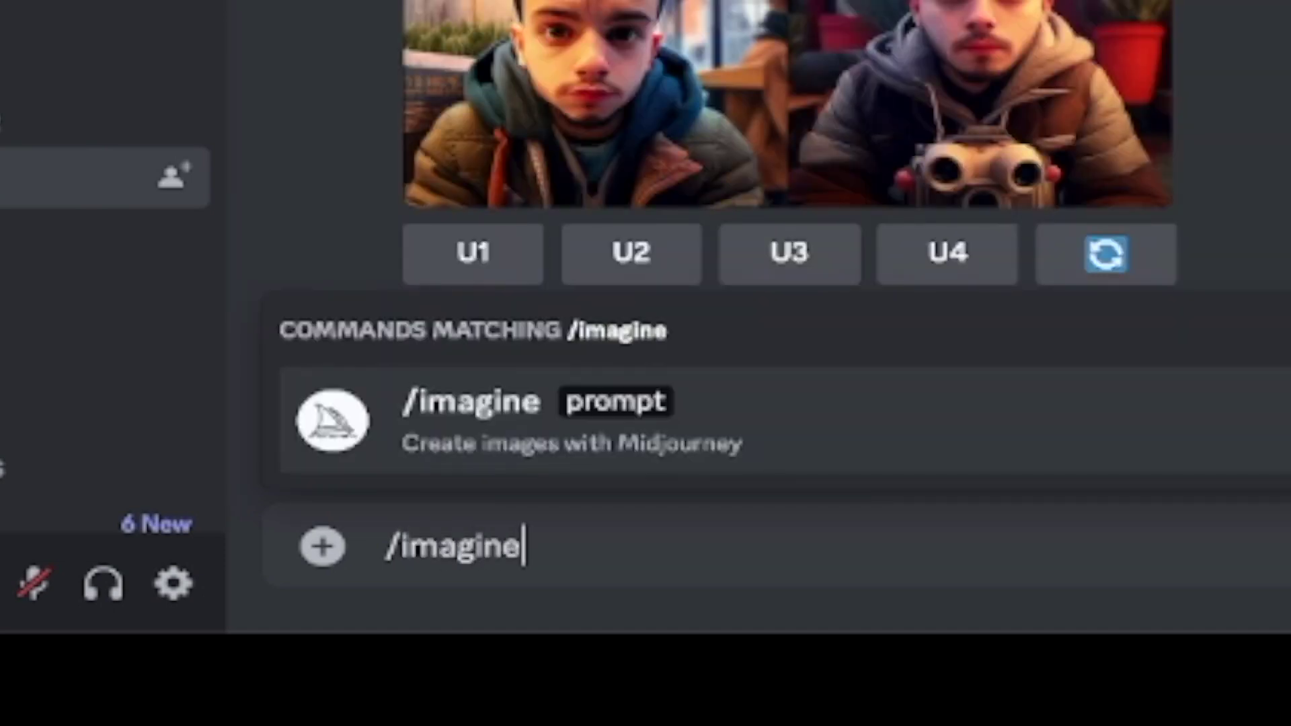
pyautogui.press('Return')
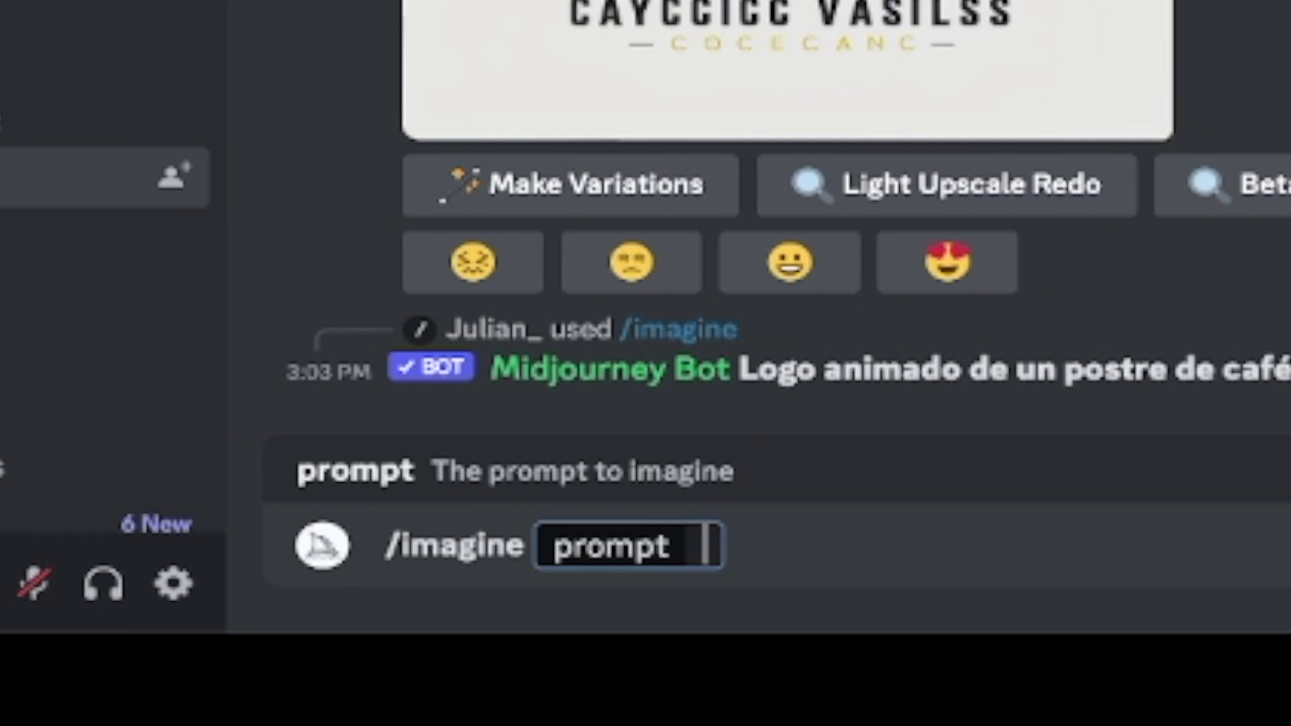
pyautogui.write('a colo')
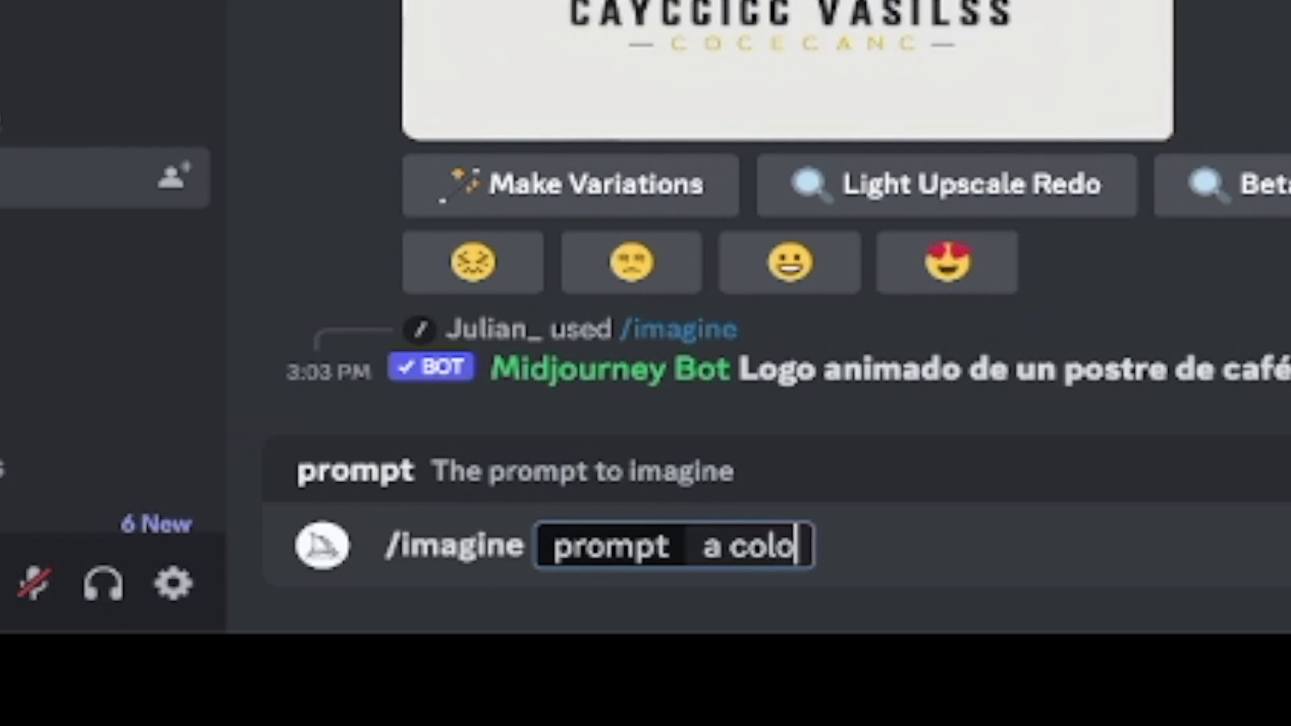
pyautogui.write('rful painting of ')
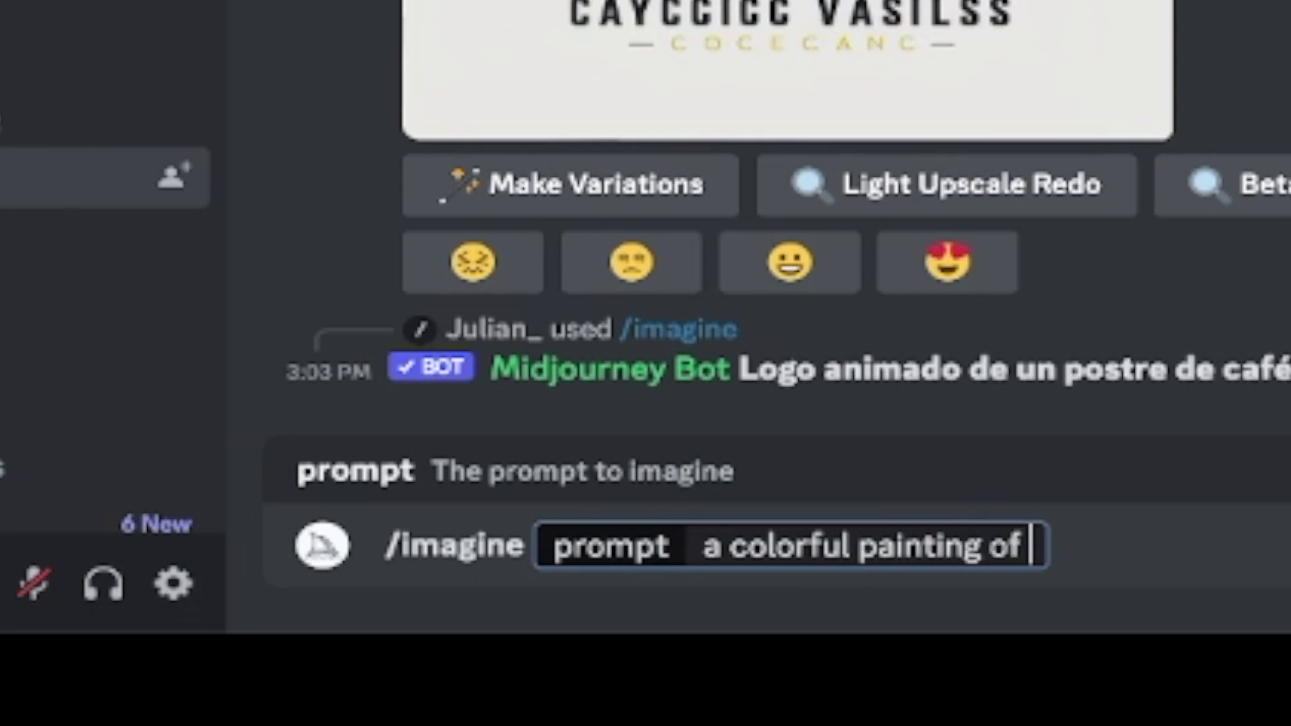
pyautogui.write('a lancsca')
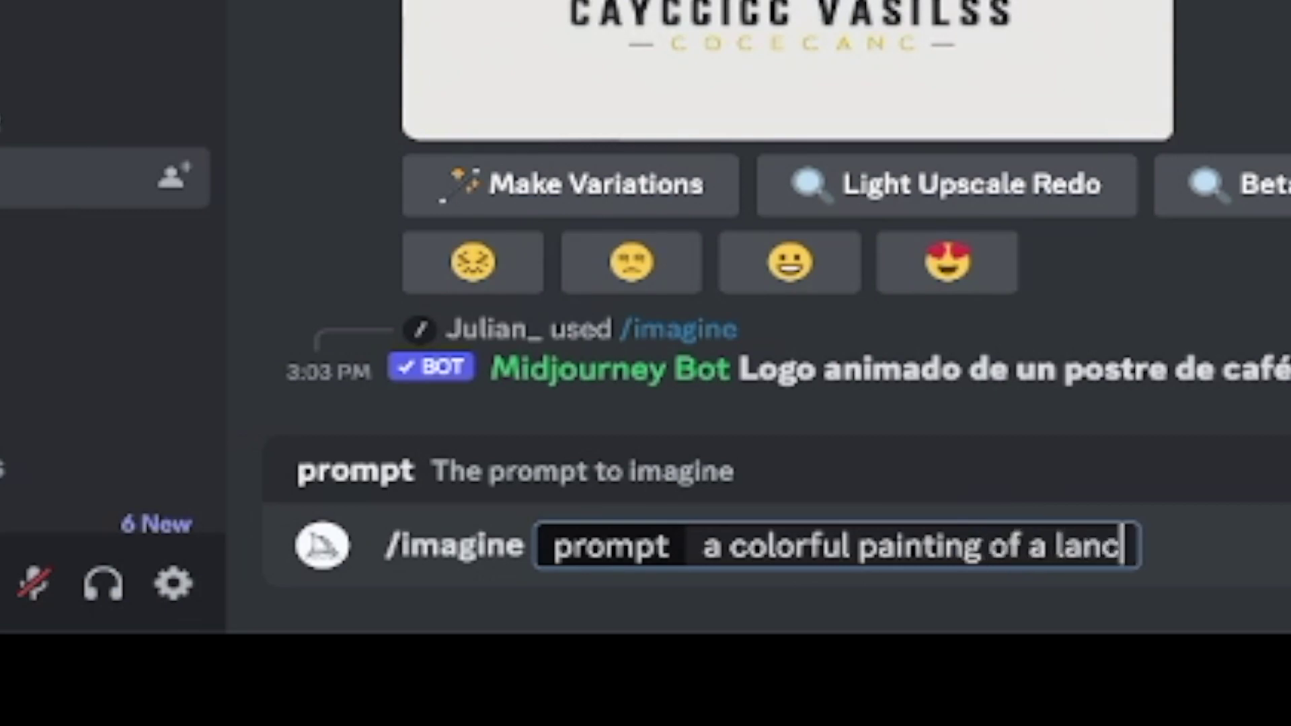
pyautogui.press('BackSpace')
pyautogui.press('BackSpace')
pyautogui.press('BackSpace')
pyautogui.press('BackSpace')
pyautogui.write('d')
pyautogui.press('BackSpace')
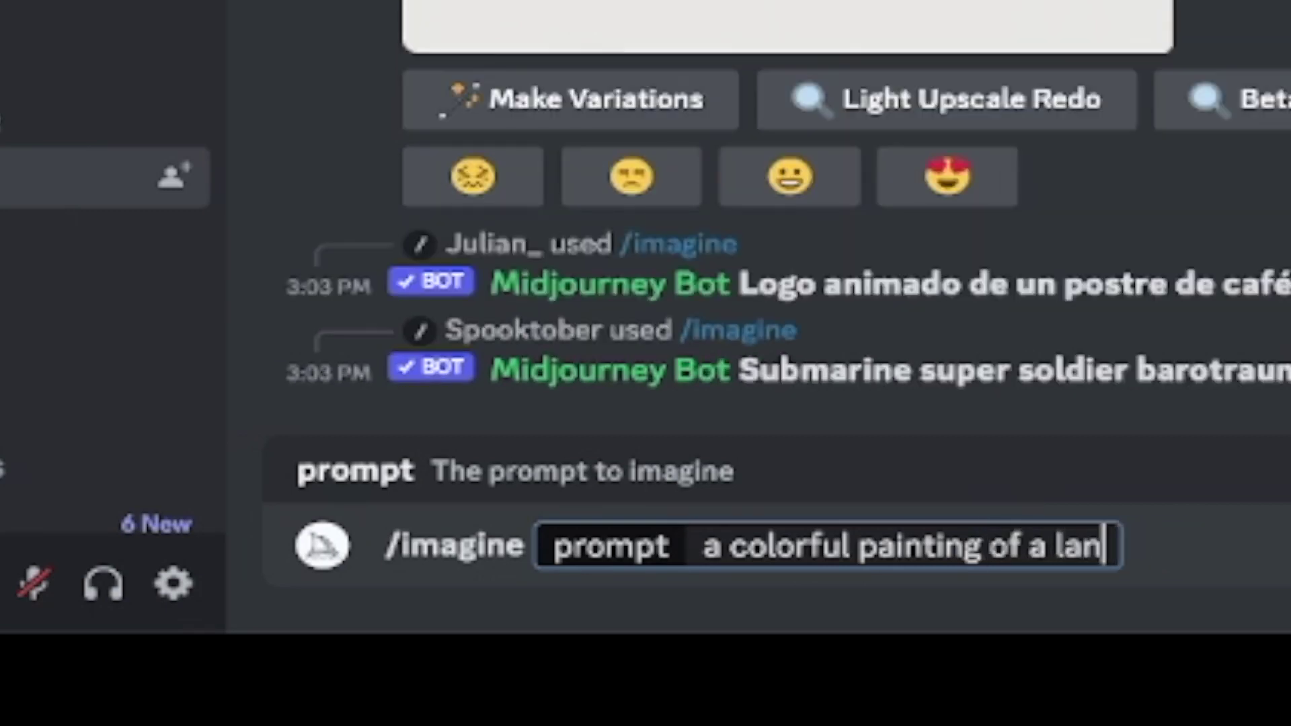
pyautogui.write('dscape')
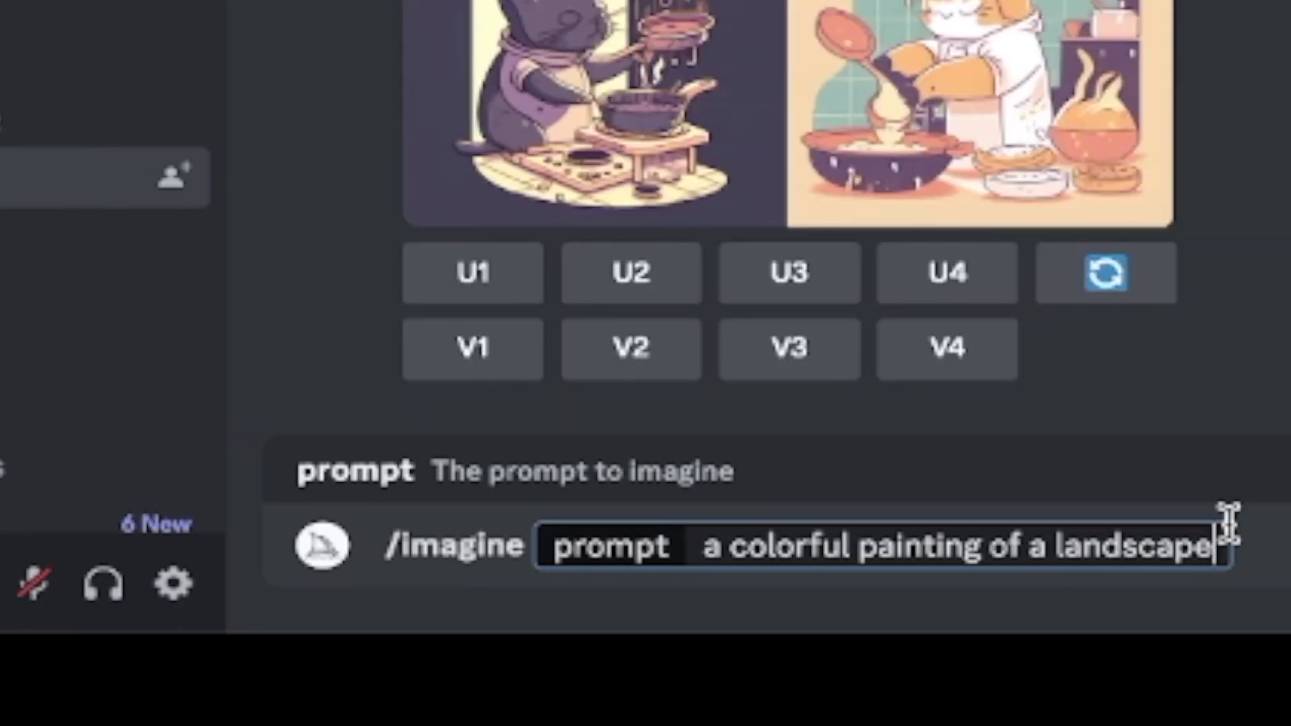
pyautogui.press('Return')
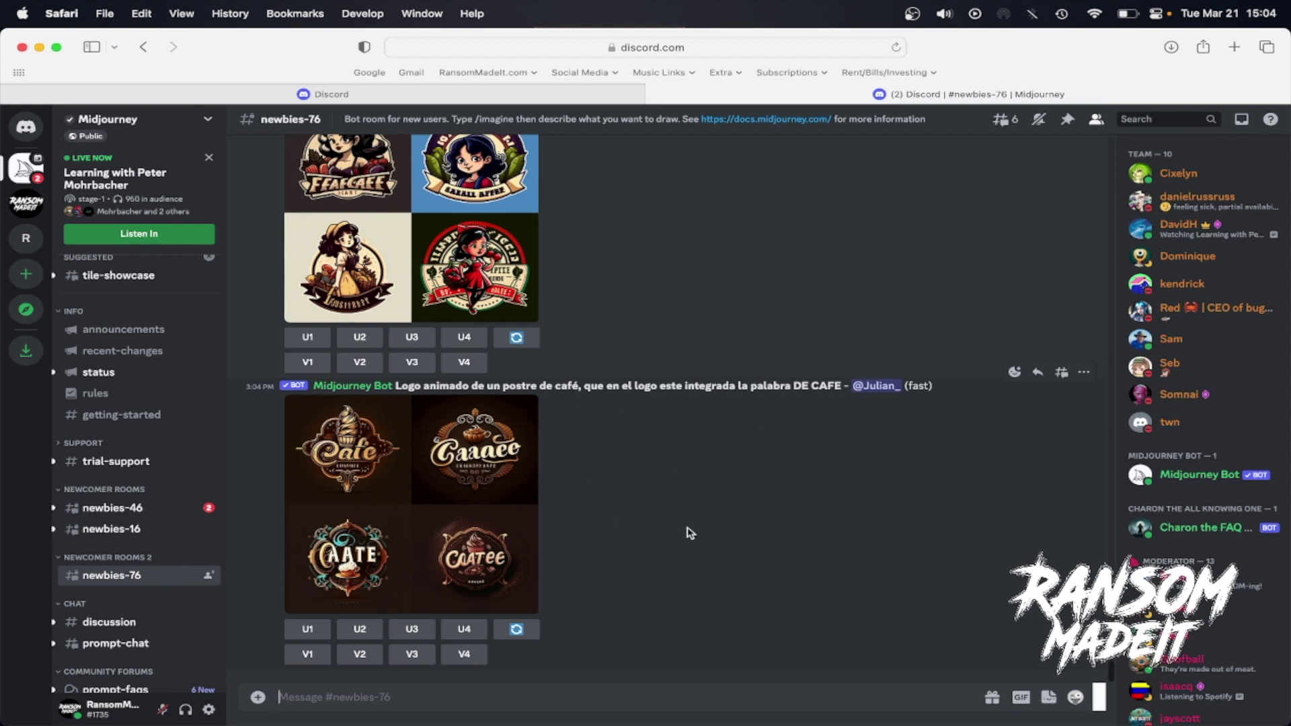
pyautogui.scroll(5, 691, 532)
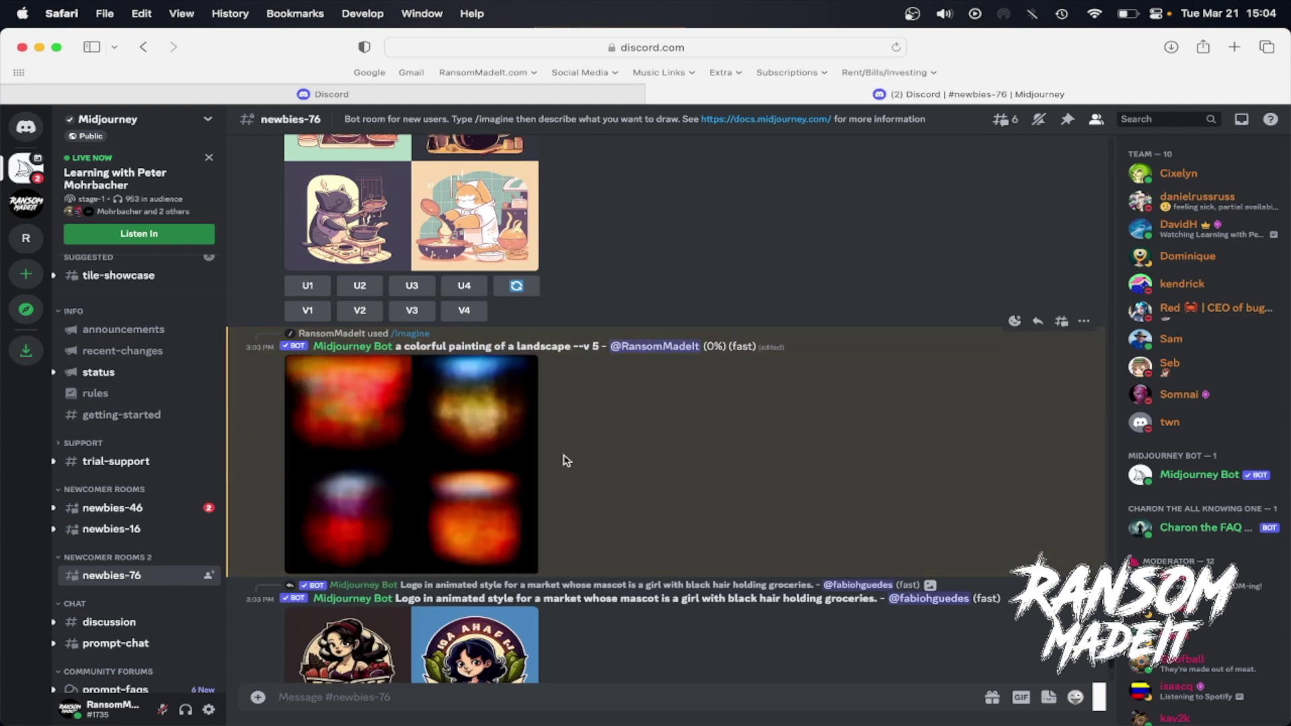
pyautogui.scroll(5, 639, 527)
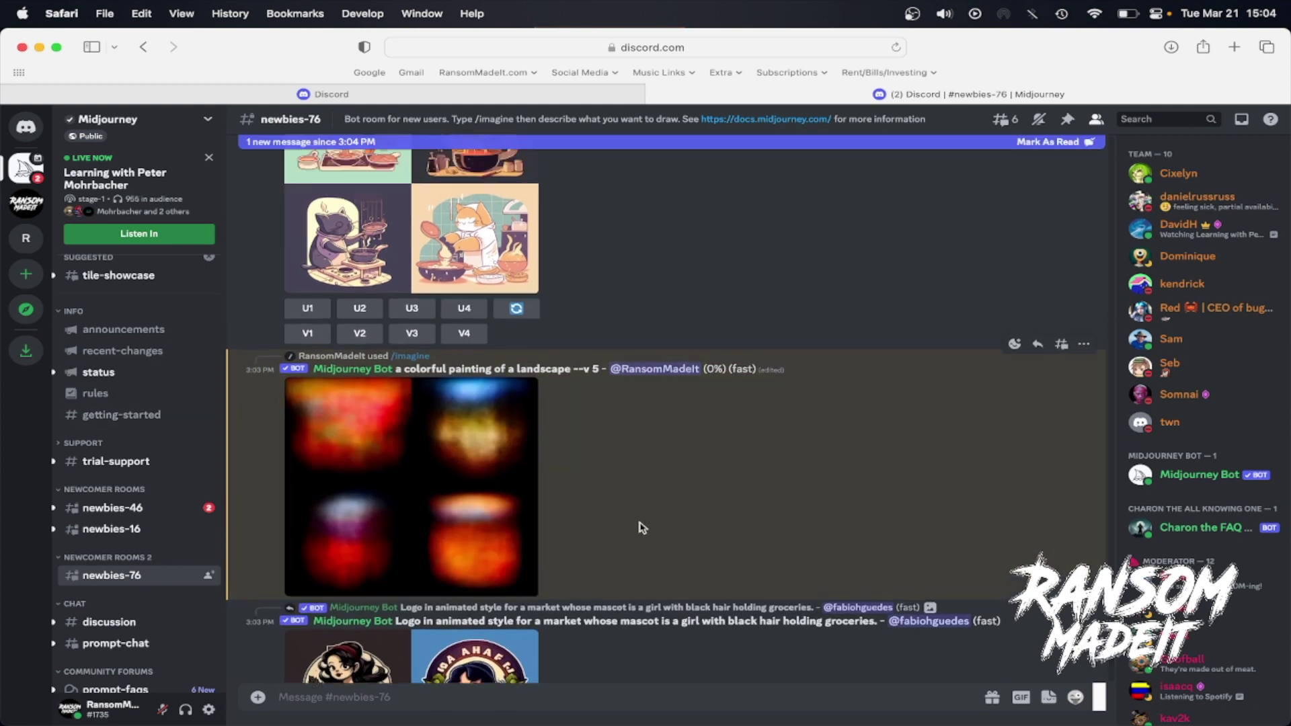
pyautogui.scroll(-7, 729, 533)
pyautogui.scroll(1, 684, 391)
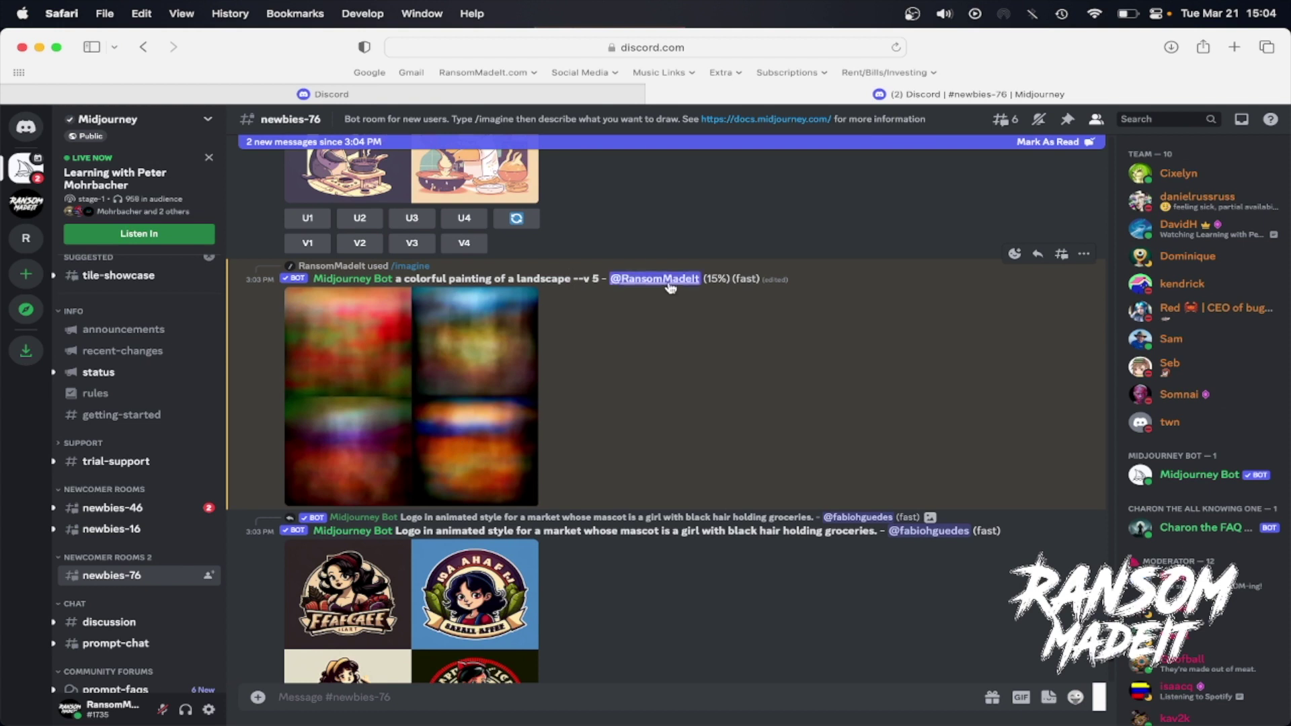
pyautogui.moveTo(713, 281); pyautogui.dragTo(754, 280)
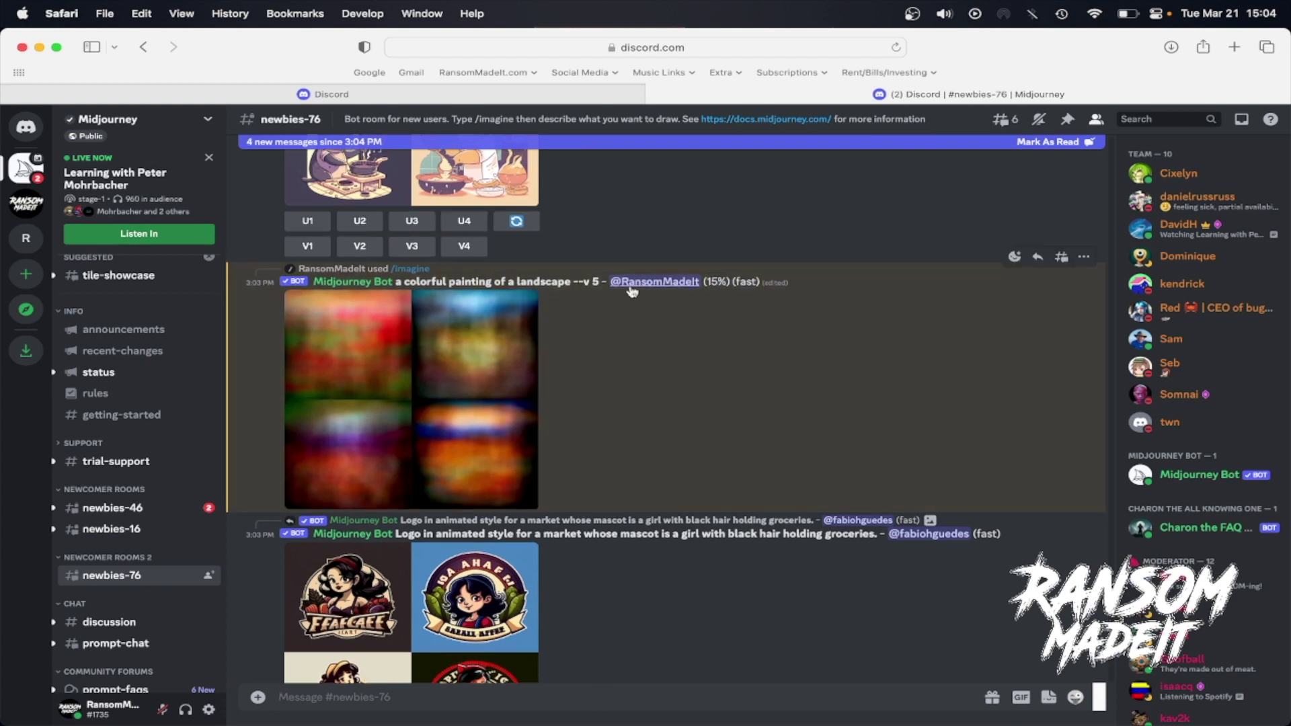
pyautogui.scroll(1, 495, 351)
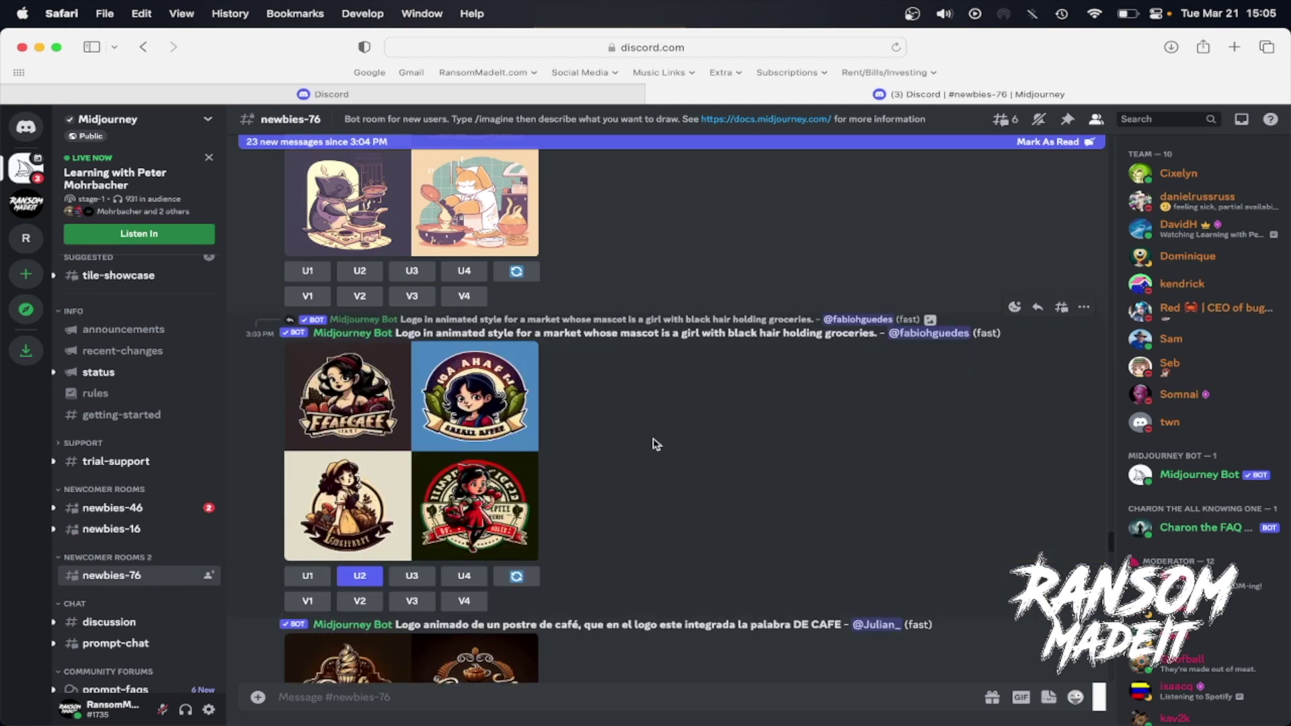
# - Scroll to the finished four-panel landscape grid, view it enlarged, then close the preview
pyautogui.scroll(4, 658, 451)
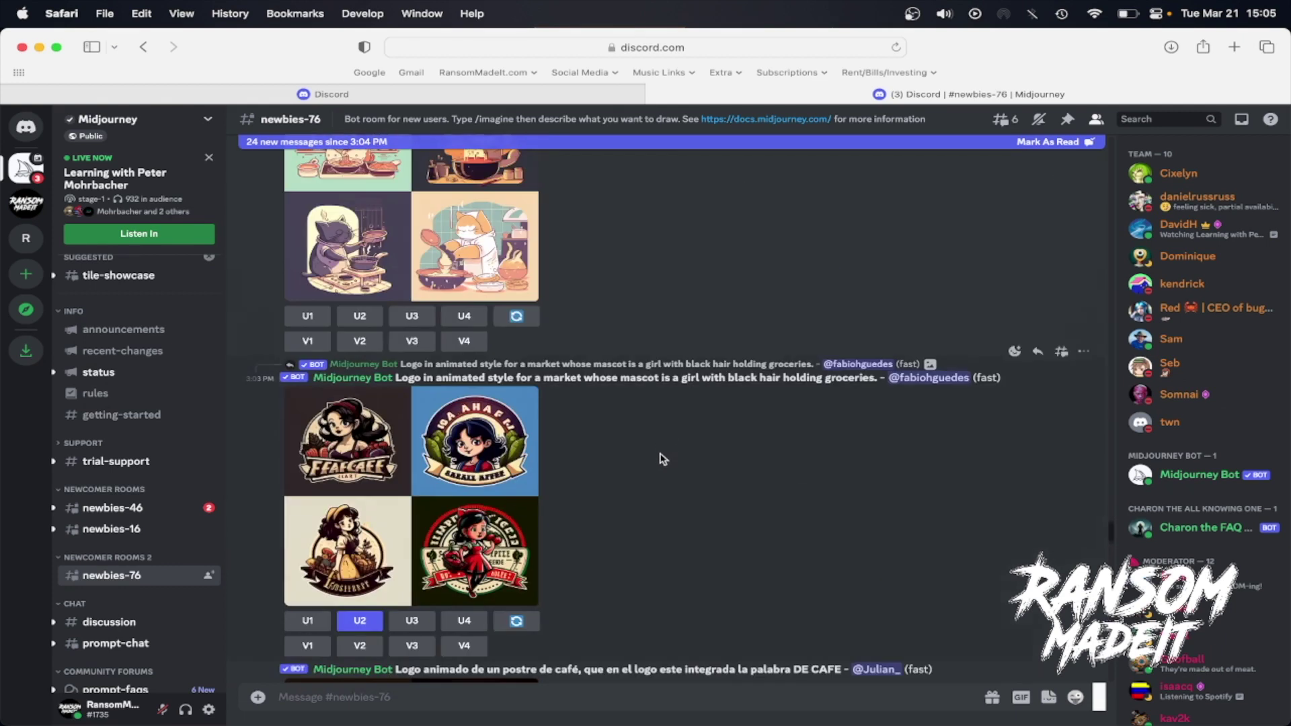
pyautogui.scroll(-10, 663, 459)
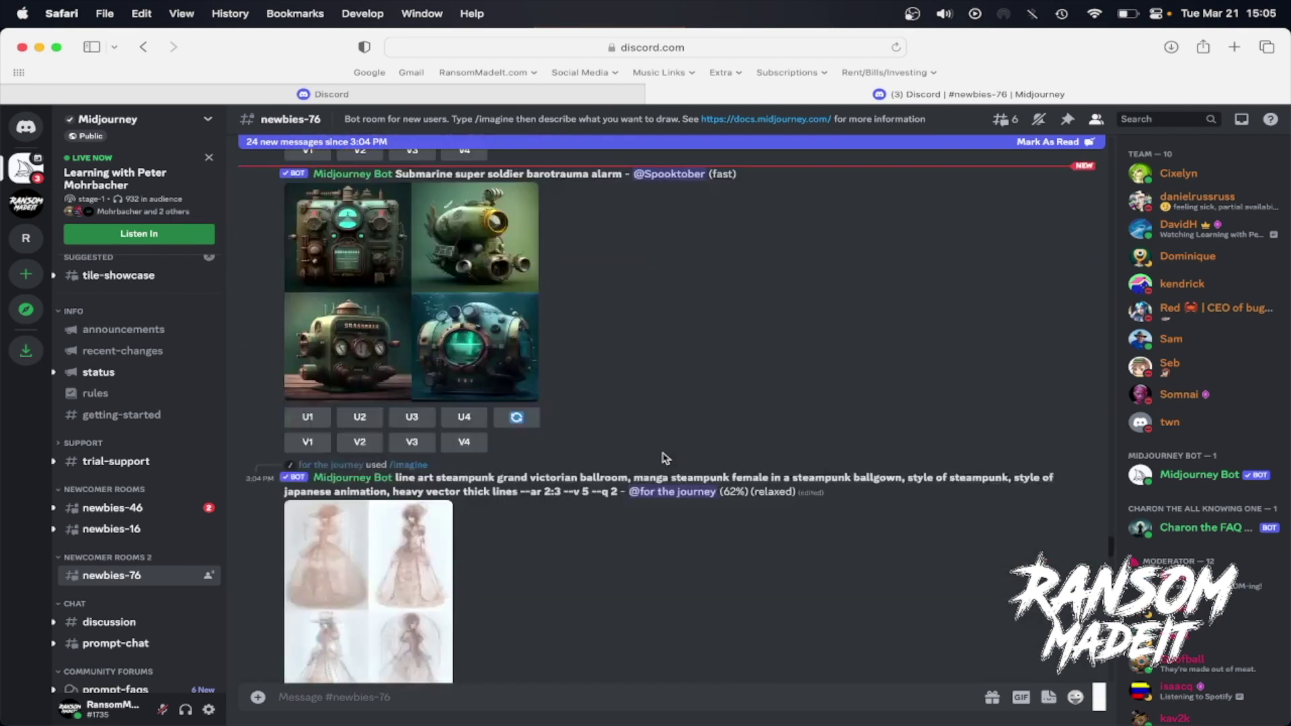
pyautogui.scroll(-15, 663, 458)
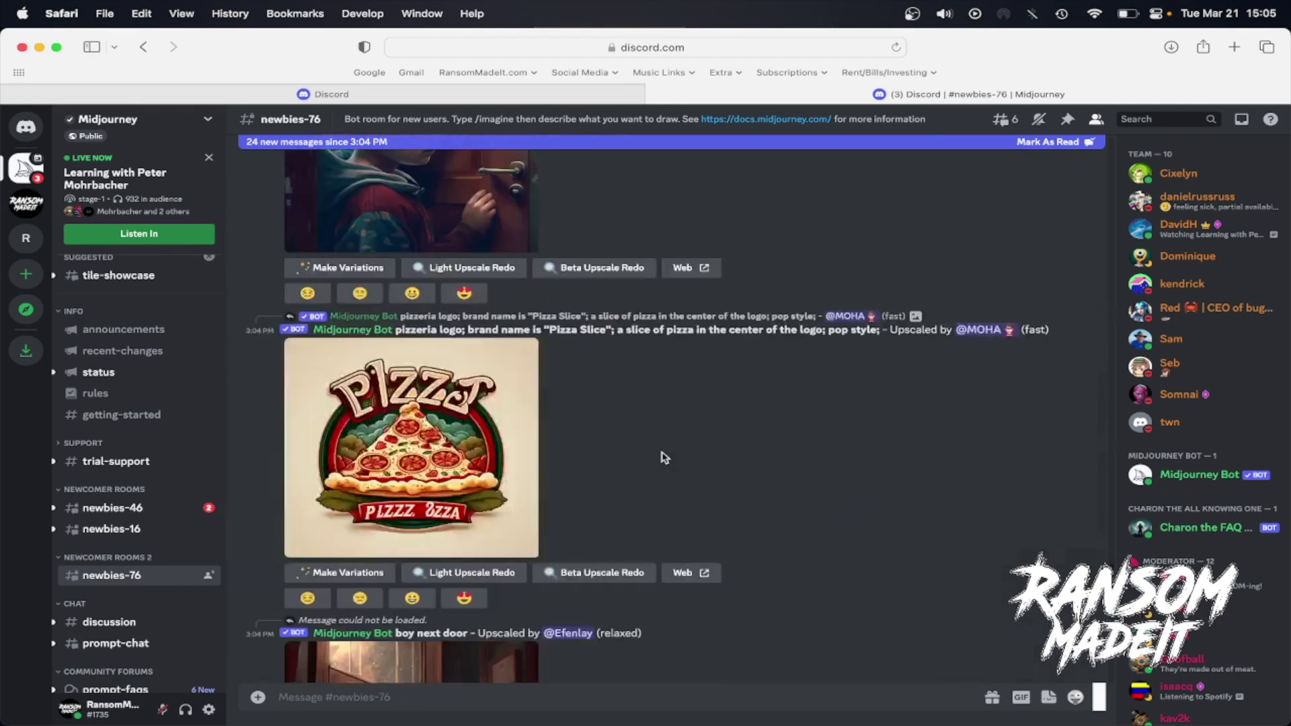
pyautogui.scroll(-15, 665, 458)
pyautogui.scroll(-15, 662, 459)
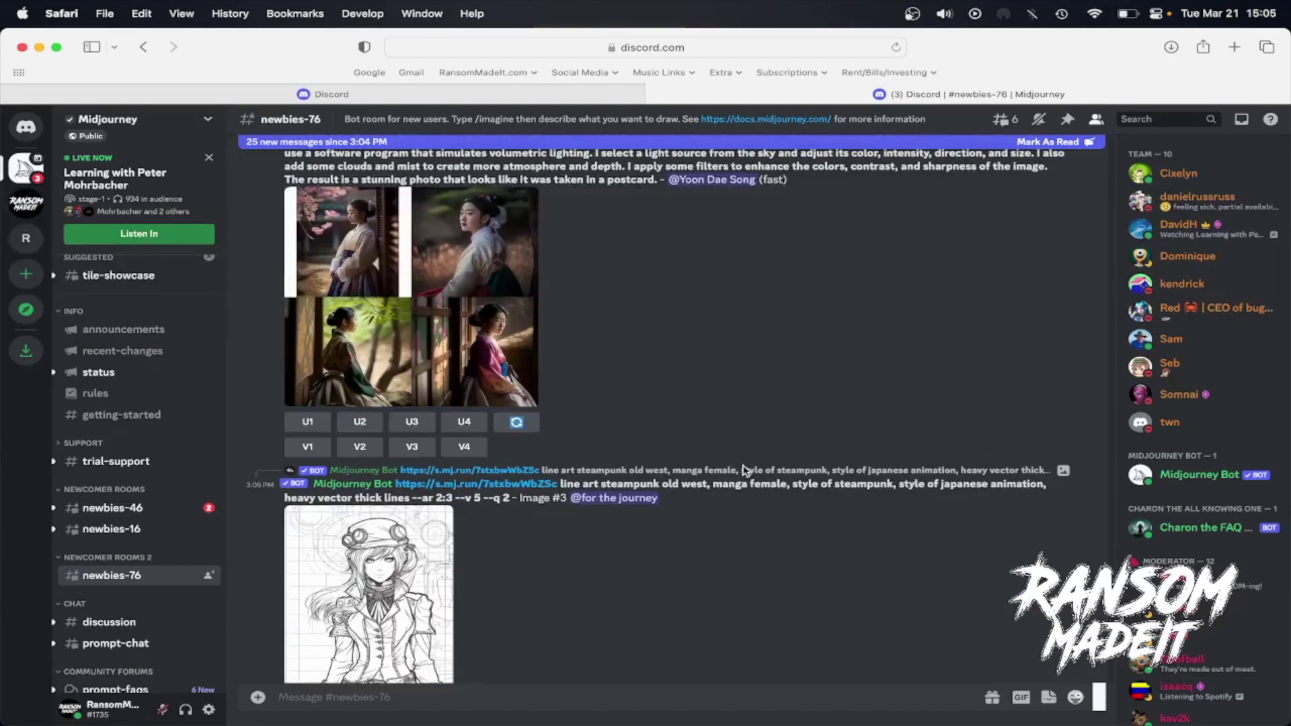
pyautogui.scroll(-10, 744, 470)
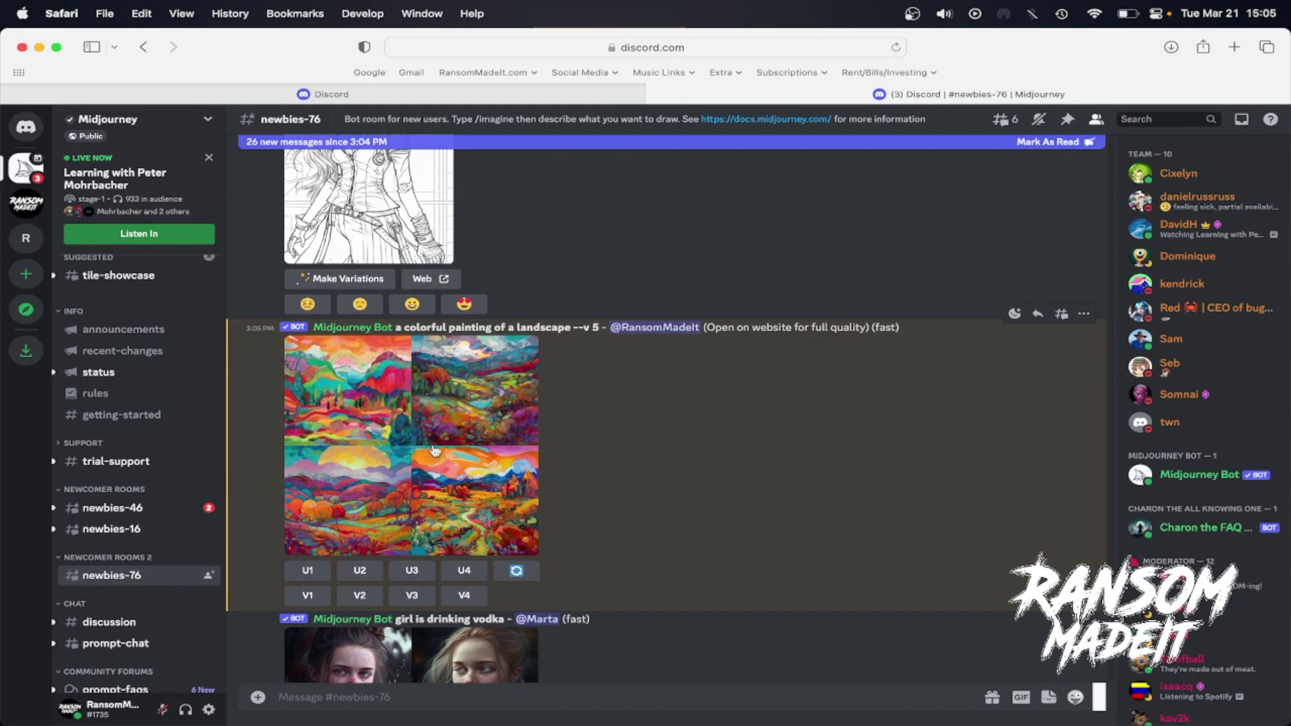
pyautogui.click(418, 455)
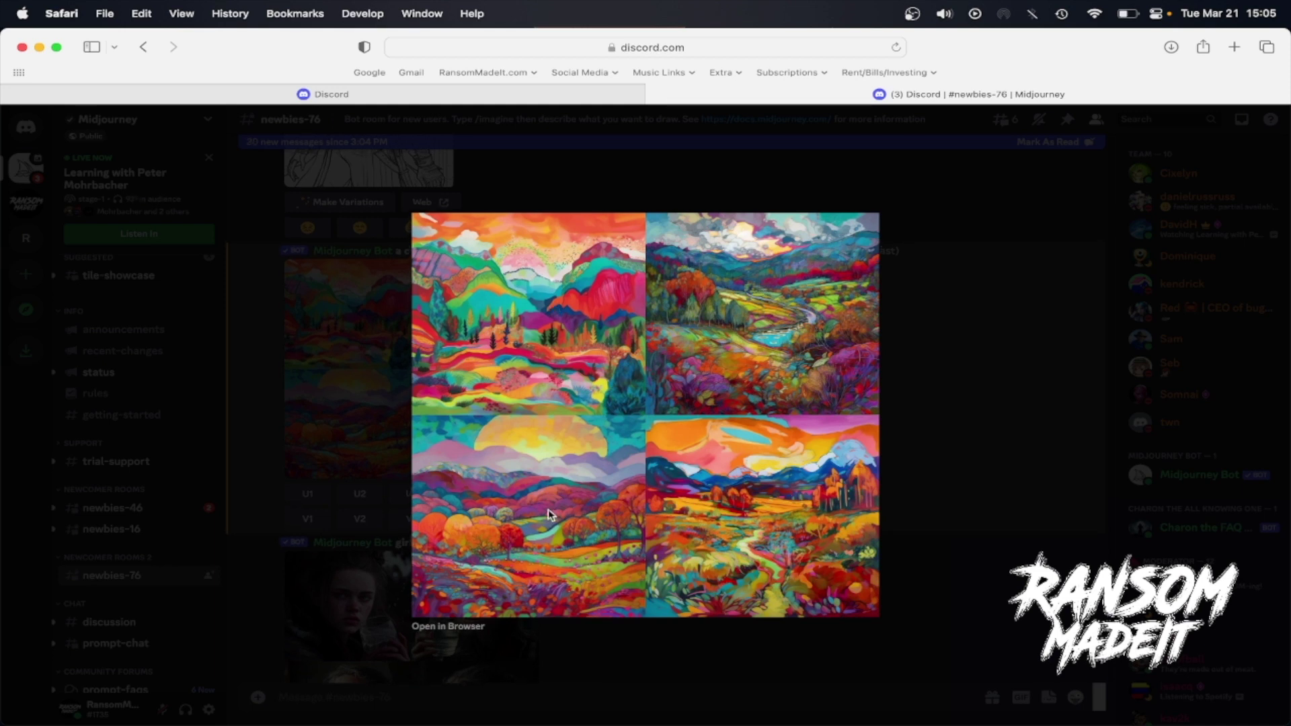
pyautogui.click(980, 375)
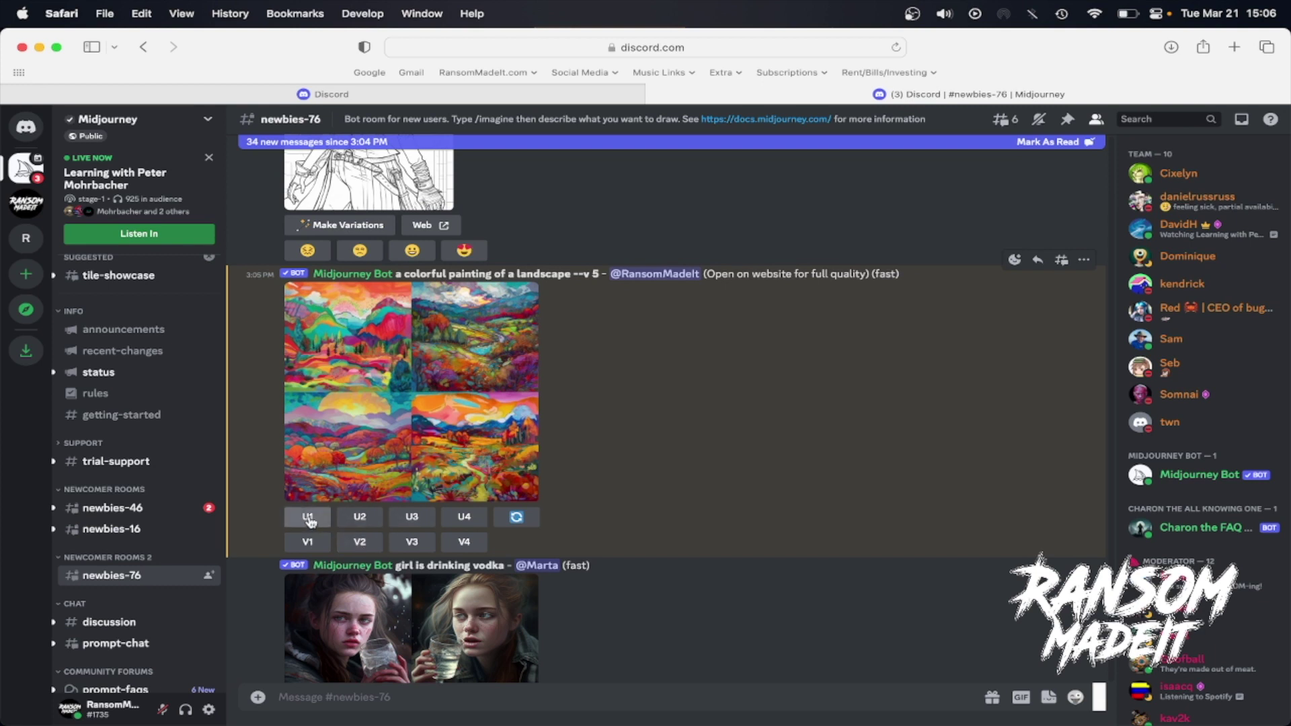
# - Upscale the bottom-right landscape painting with the U4 button
pyautogui.click(308, 521)
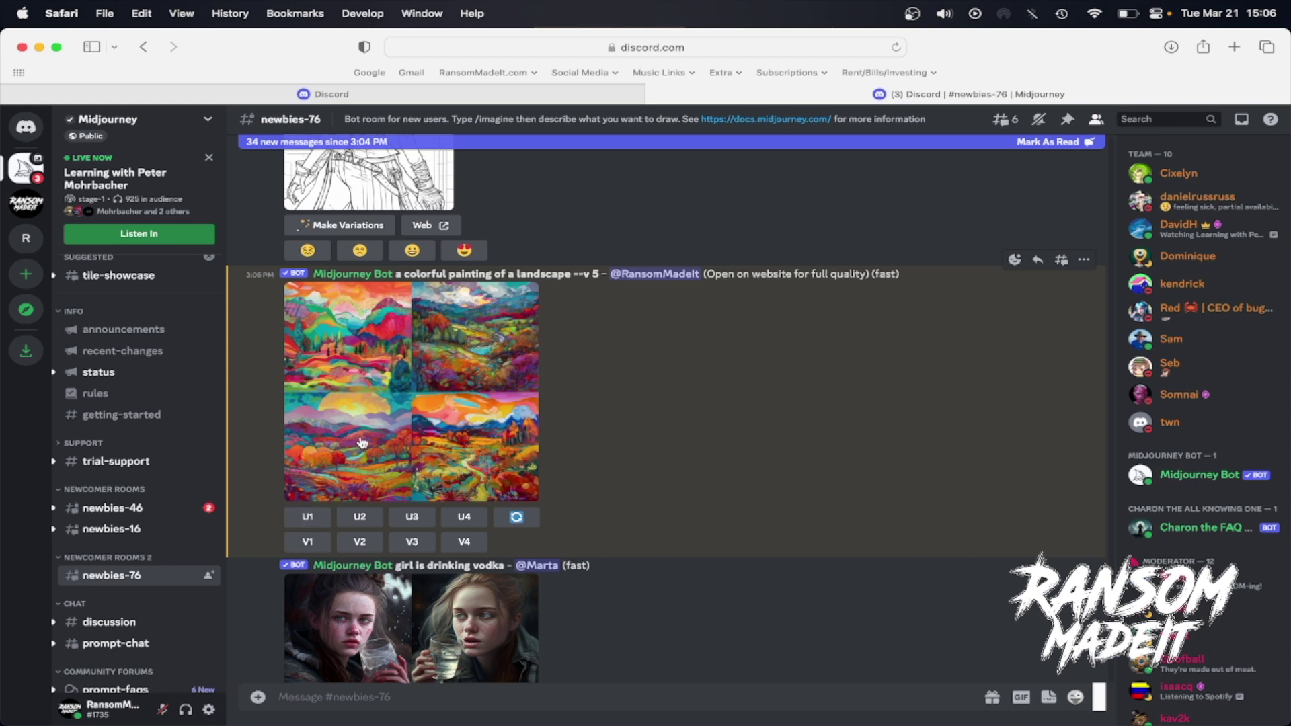
pyautogui.click(311, 546)
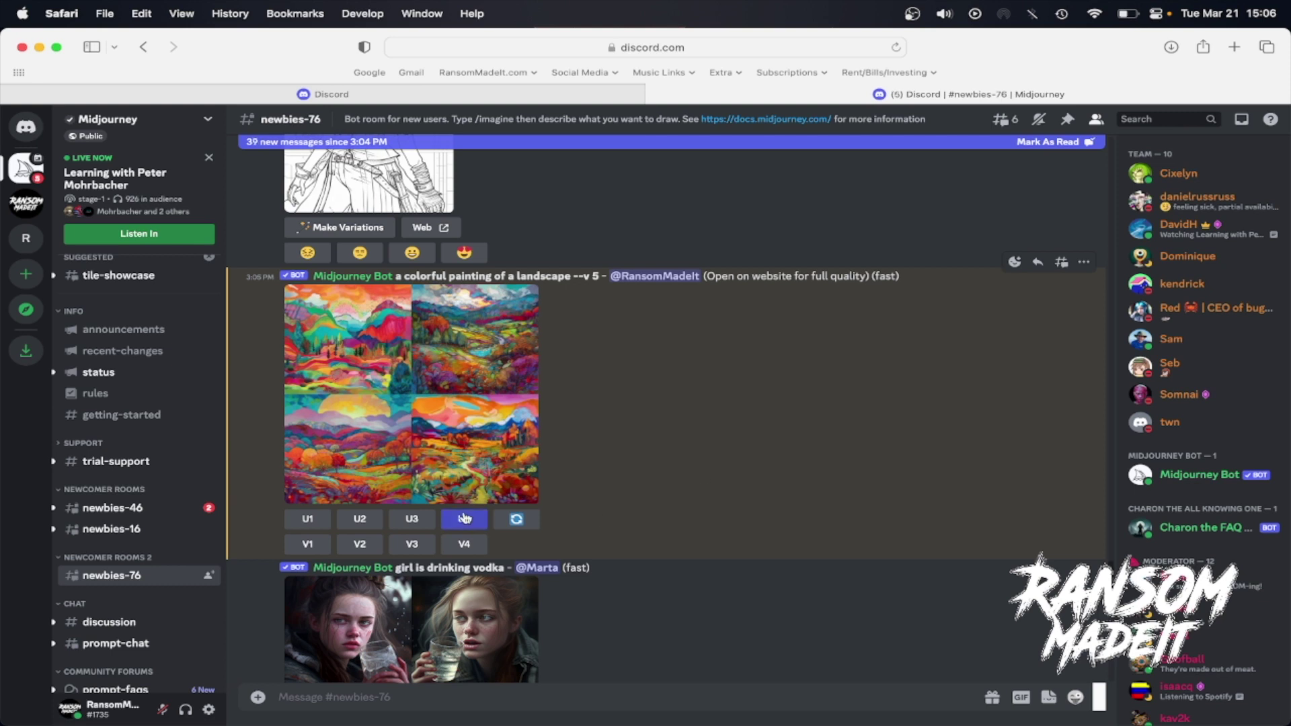
pyautogui.scroll(-15, 778, 481)
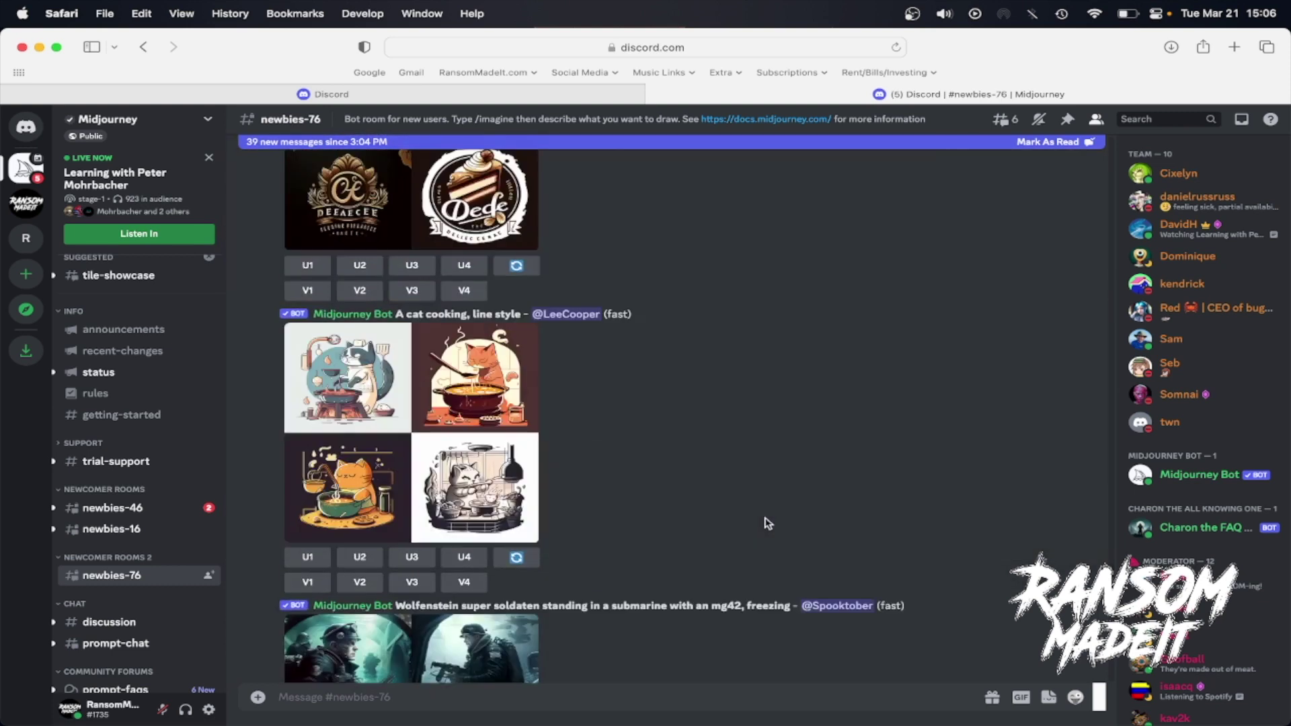
# - Save the enlarged Image #4 landscape upscale with Save Image, then close the preview
pyautogui.scroll(-20, 770, 524)
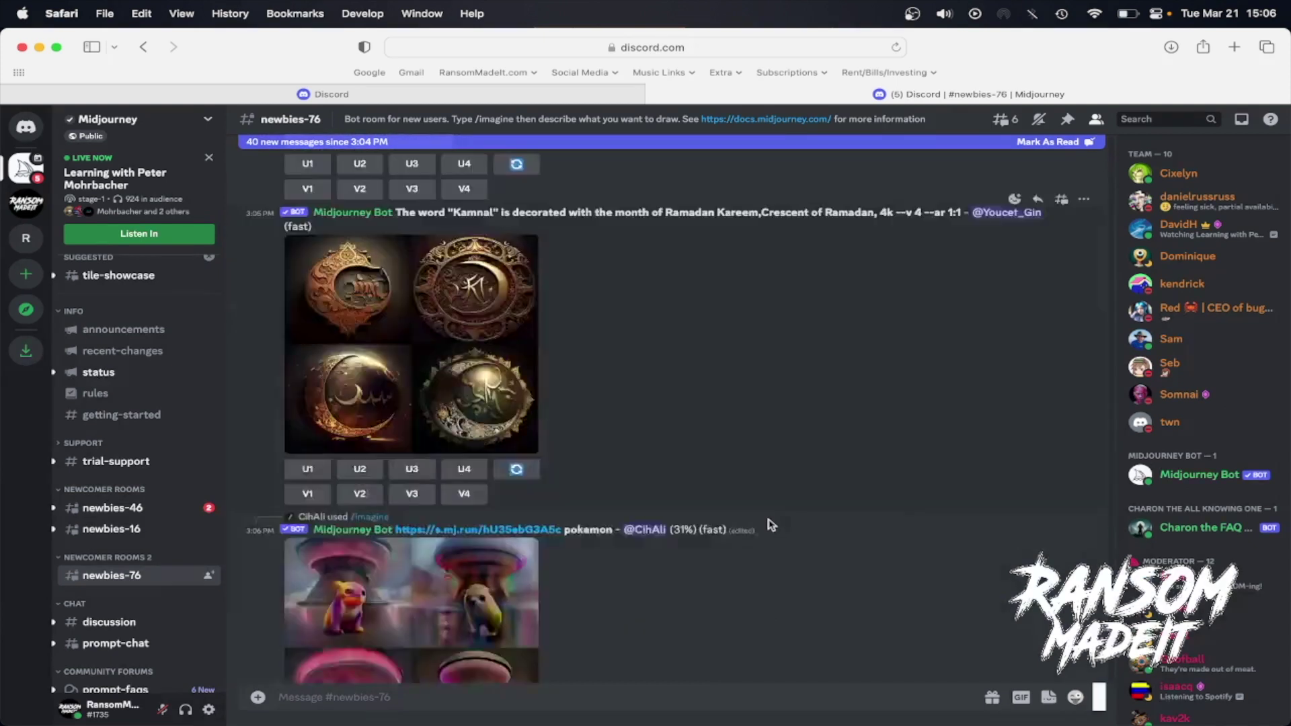
pyautogui.scroll(-7, 770, 518)
pyautogui.scroll(5, 769, 518)
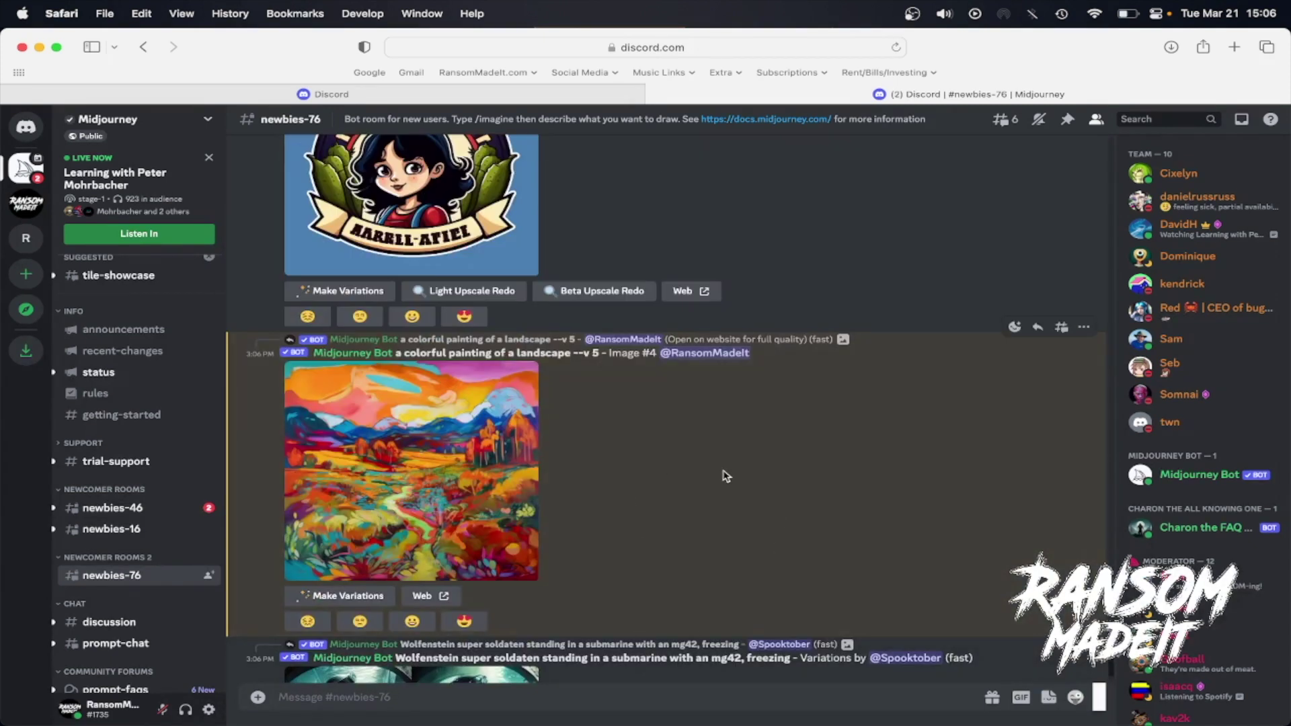
pyautogui.click(415, 454)
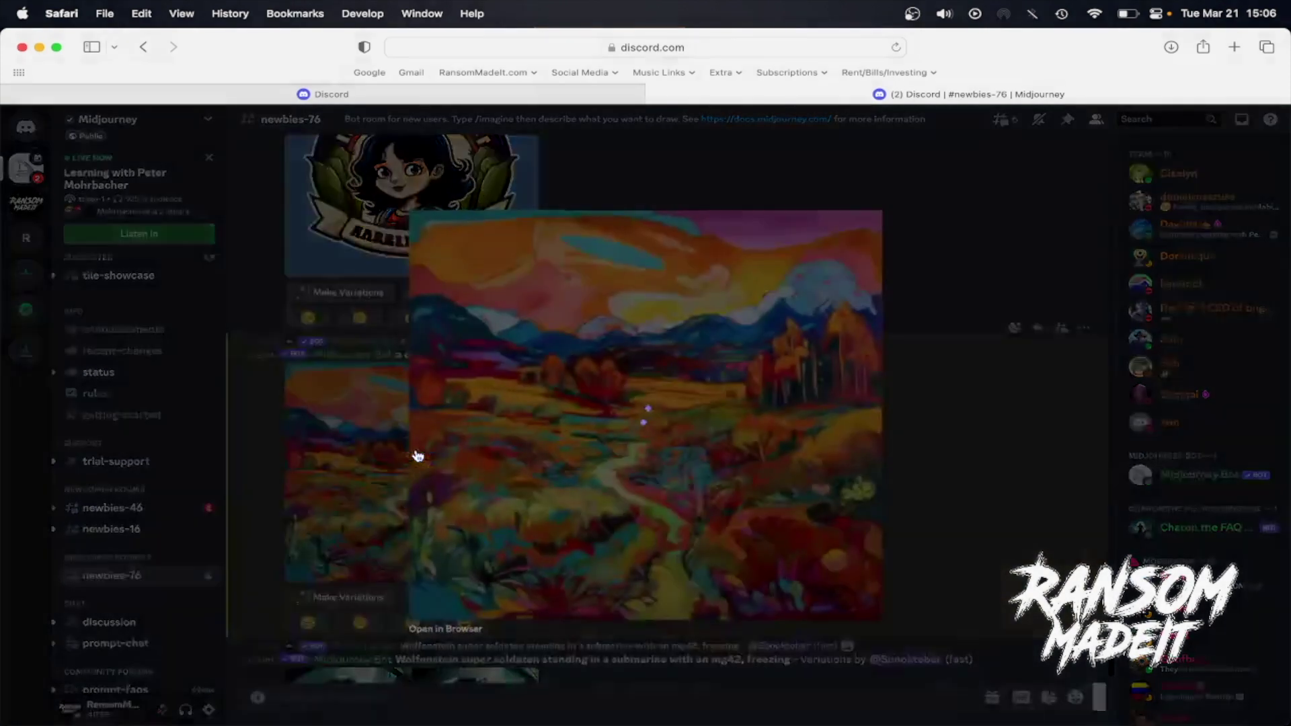
pyautogui.rightClick(626, 398)
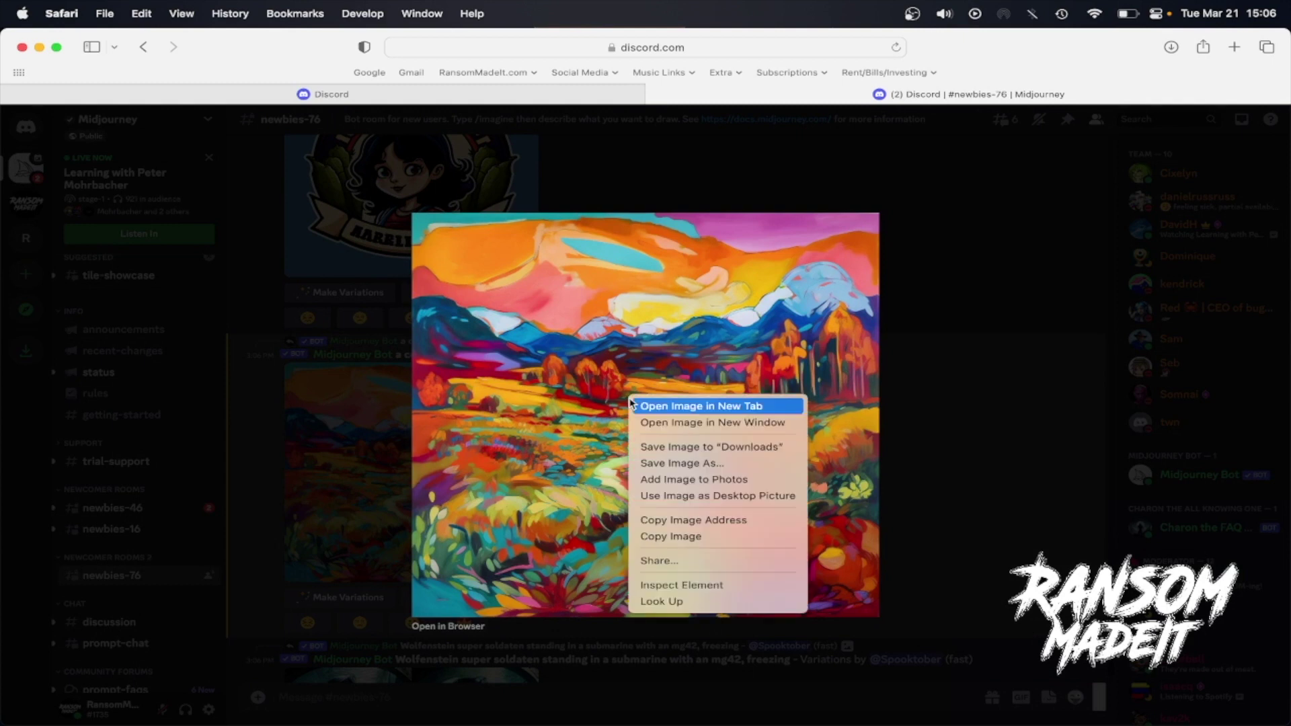
pyautogui.click(562, 445)
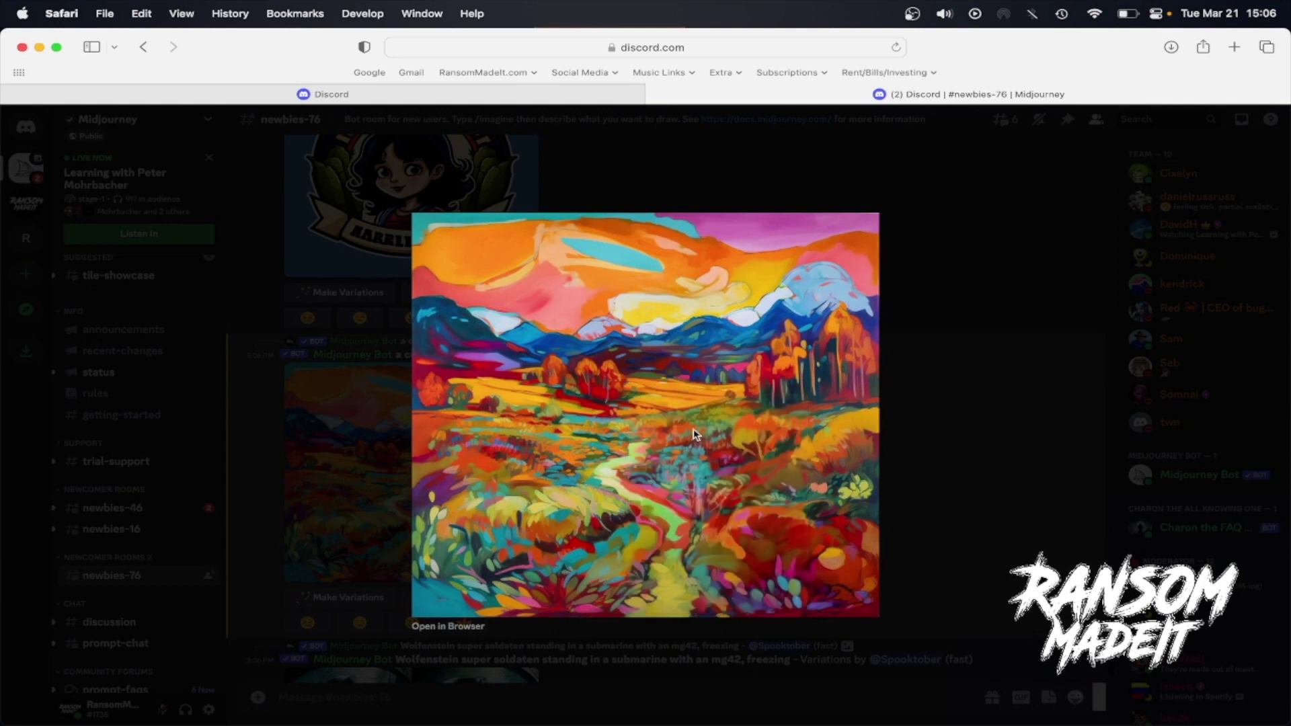
pyautogui.click(372, 400)
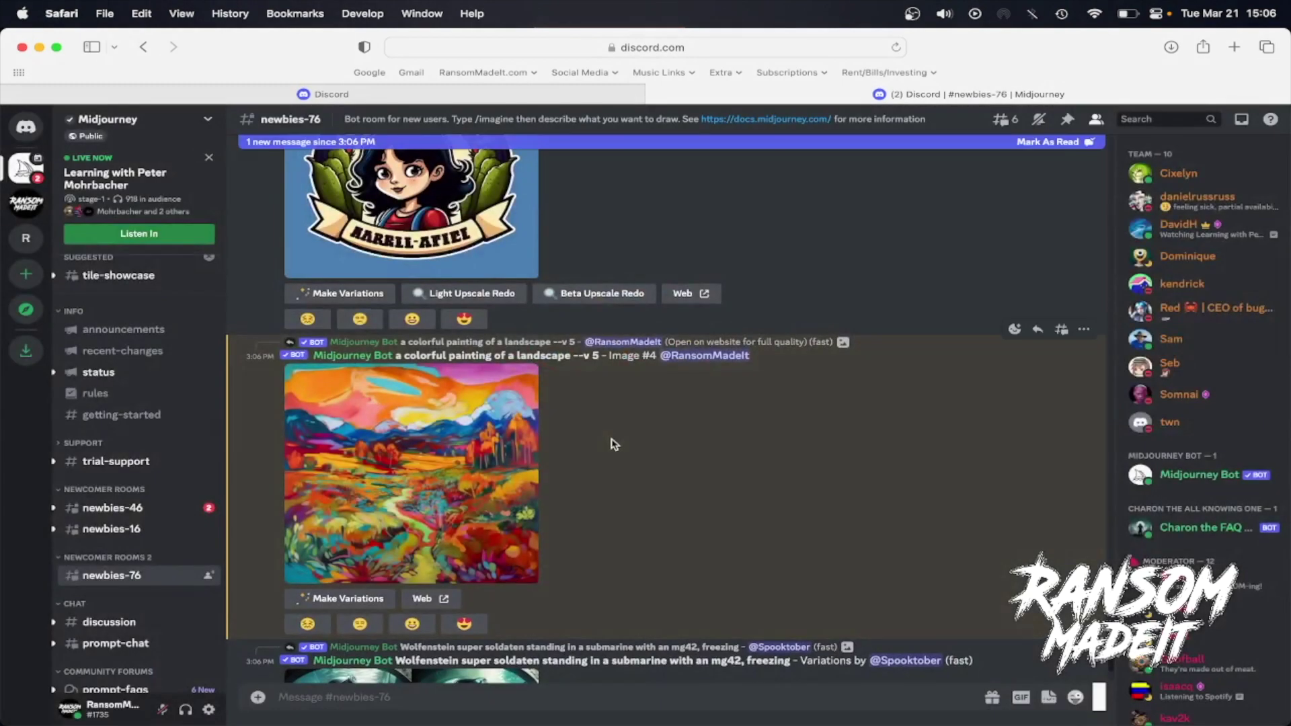
pyautogui.scroll(-1, 613, 444)
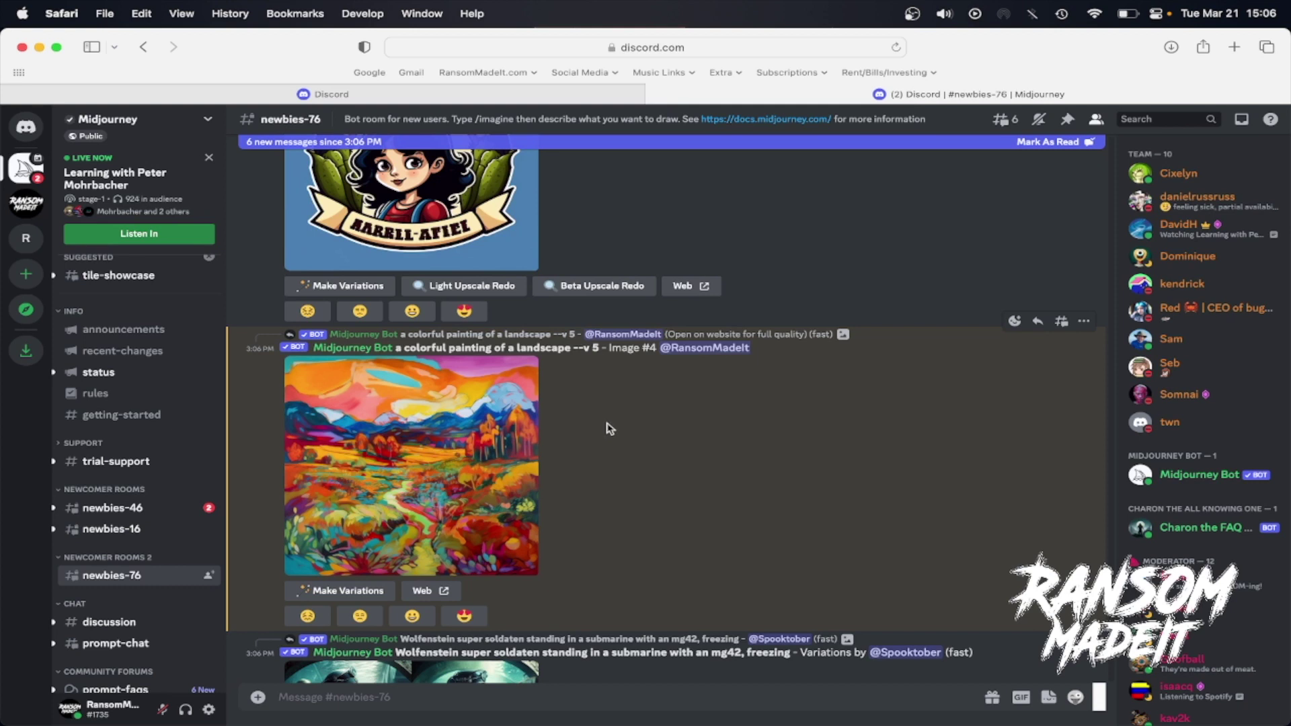
# - Load the Midjourney website in a new tab and scroll through the profile gallery
pyautogui.press('super+t')
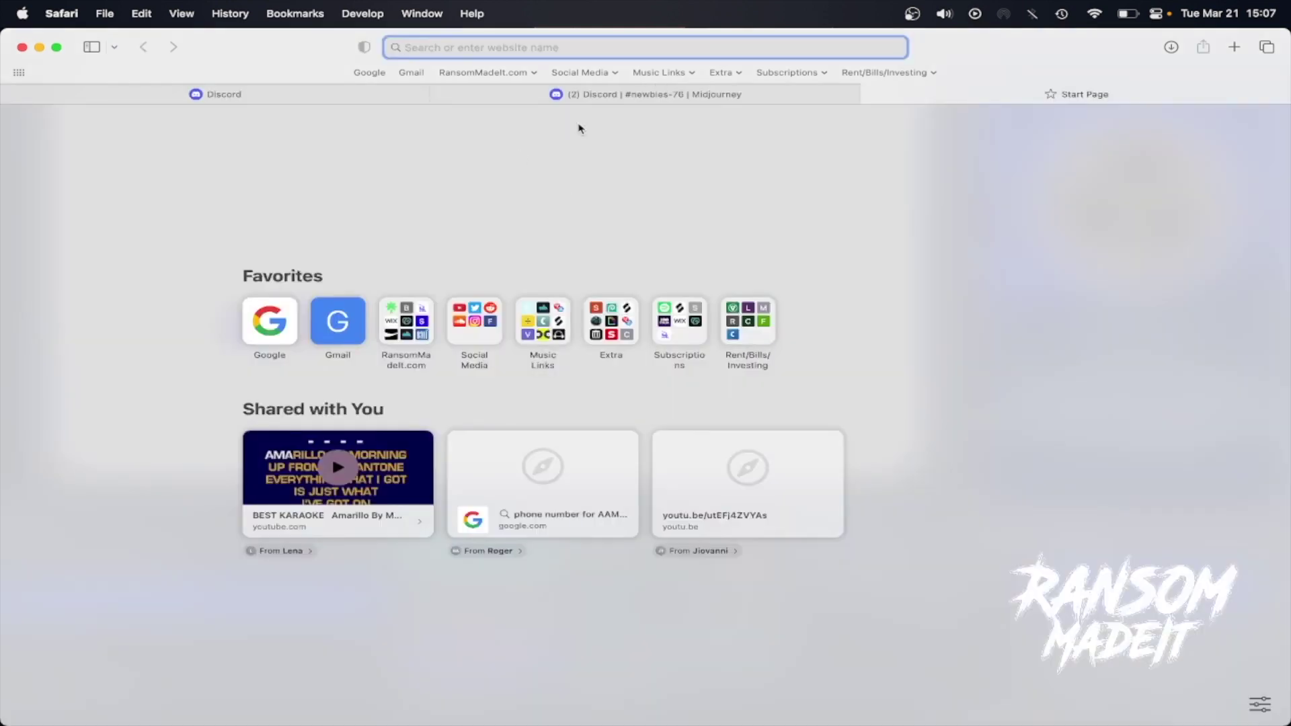
pyautogui.write('midjourney.com')
pyautogui.press('Return')
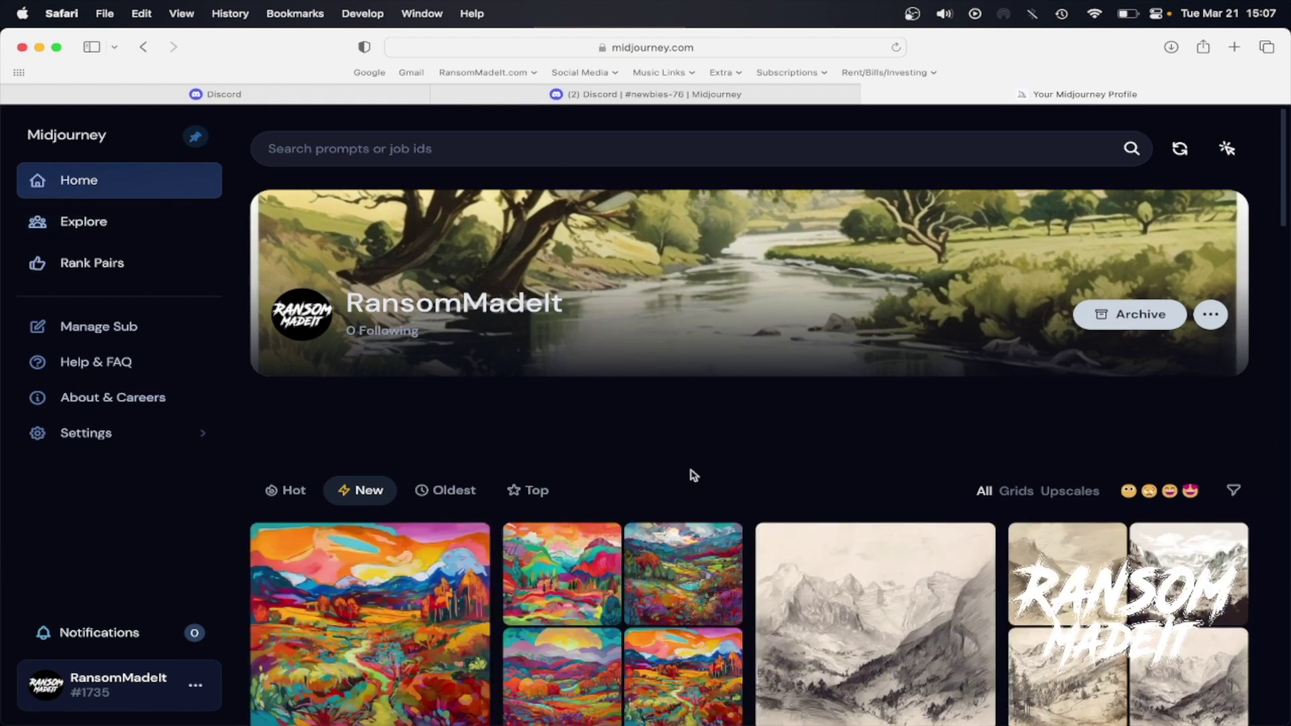
pyautogui.scroll(-3, 693, 471)
pyautogui.scroll(-6, 750, 444)
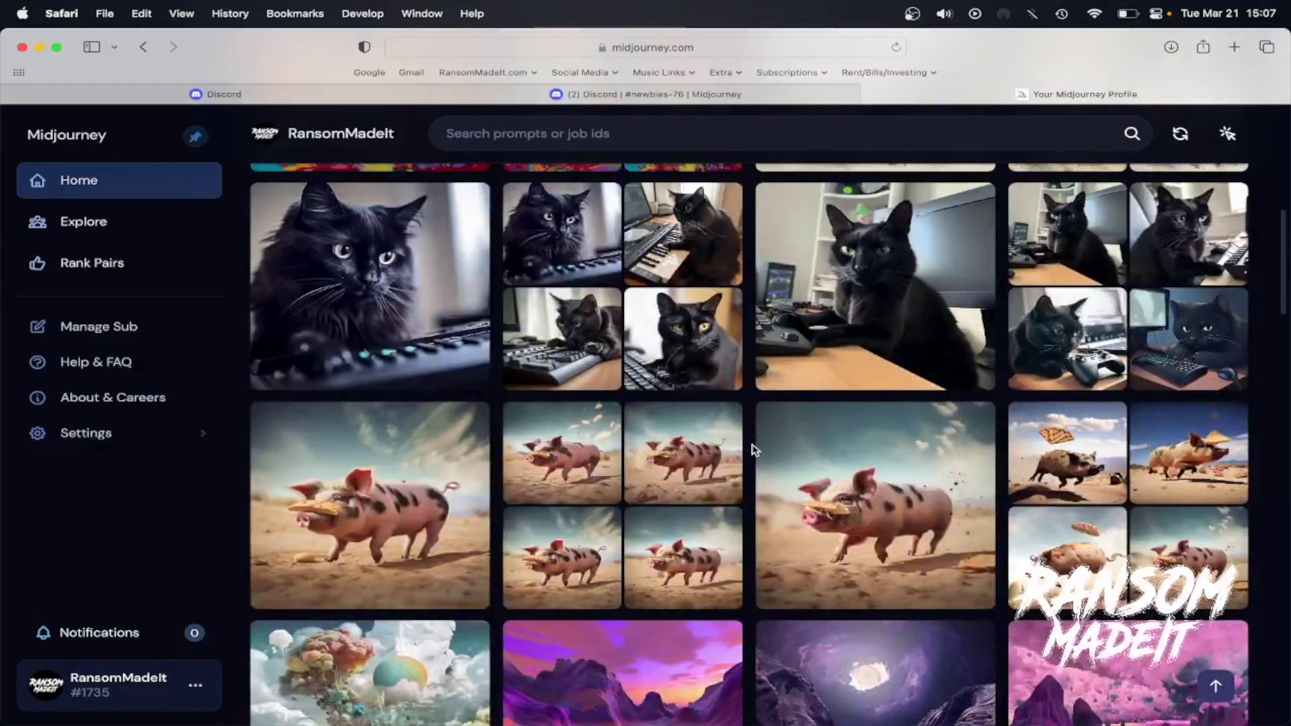
pyautogui.scroll(-6, 752, 449)
pyautogui.scroll(15, 753, 448)
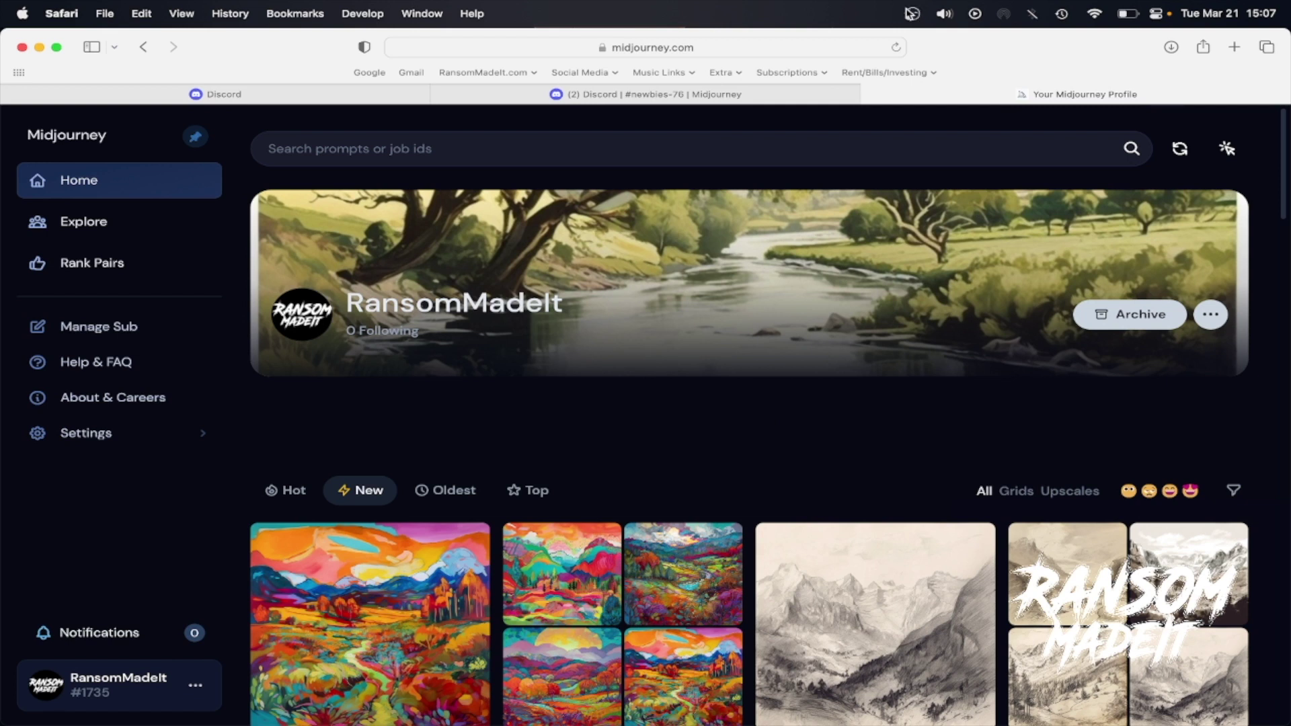
pyautogui.click(912, 13)
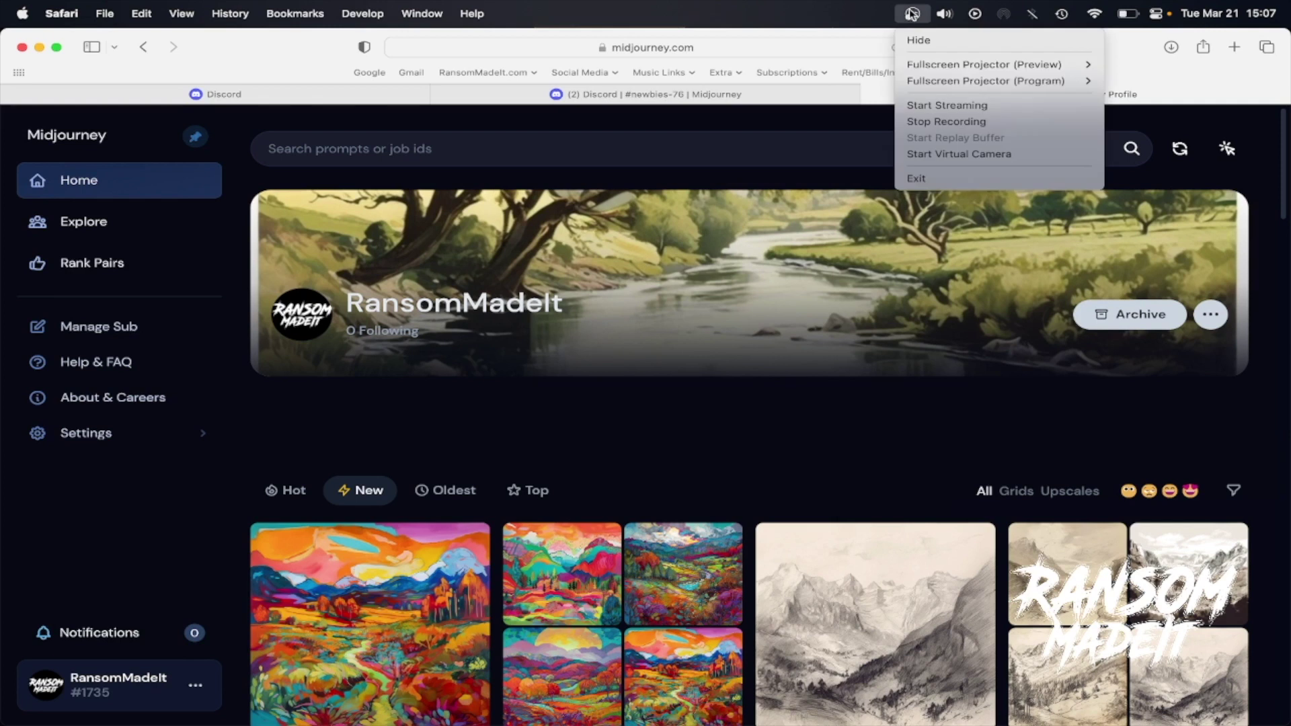